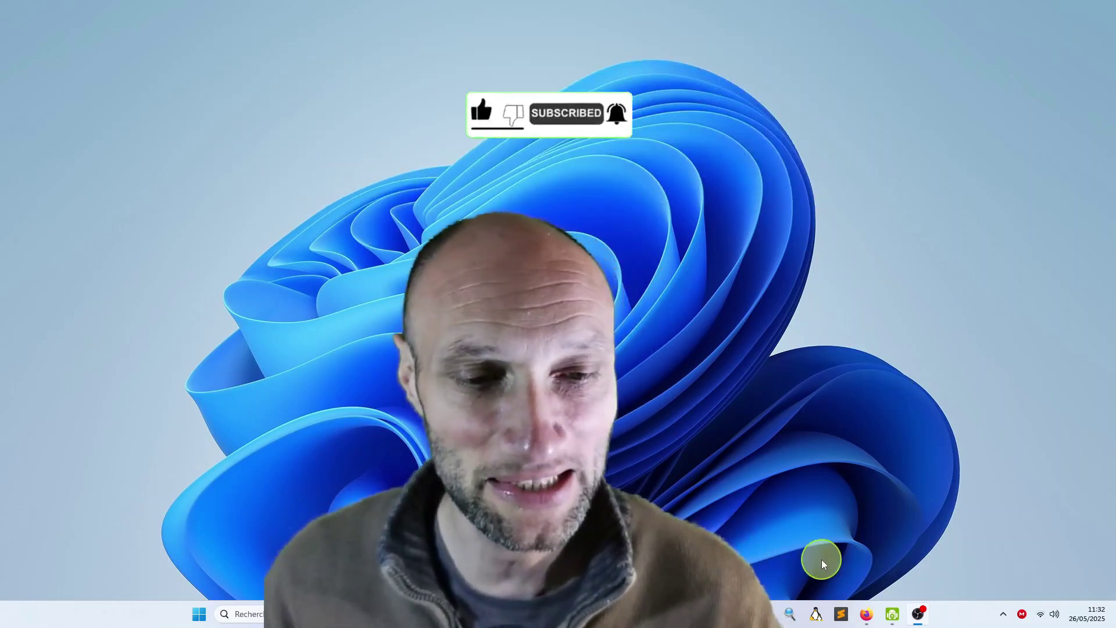
In Firefox, download the 64-bit Windows build of MoneyManager Ex v1.9.0 from moneymanagerex.org and launch its installer
{"action": "left_click", "coordinate": [866, 614]}
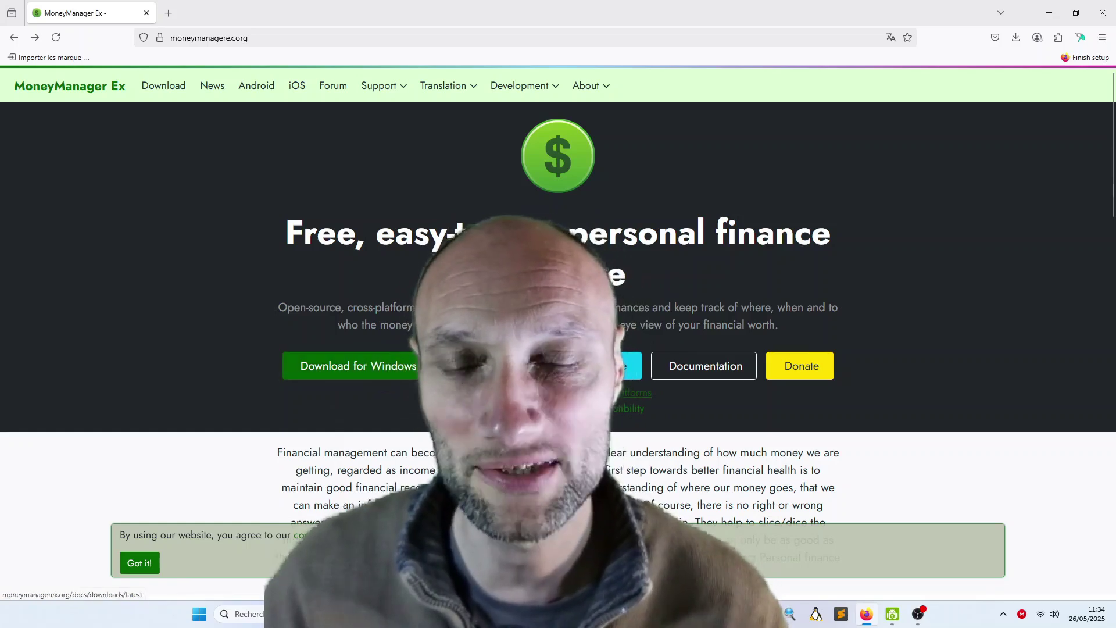
{"action": "left_click", "coordinate": [436, 365]}
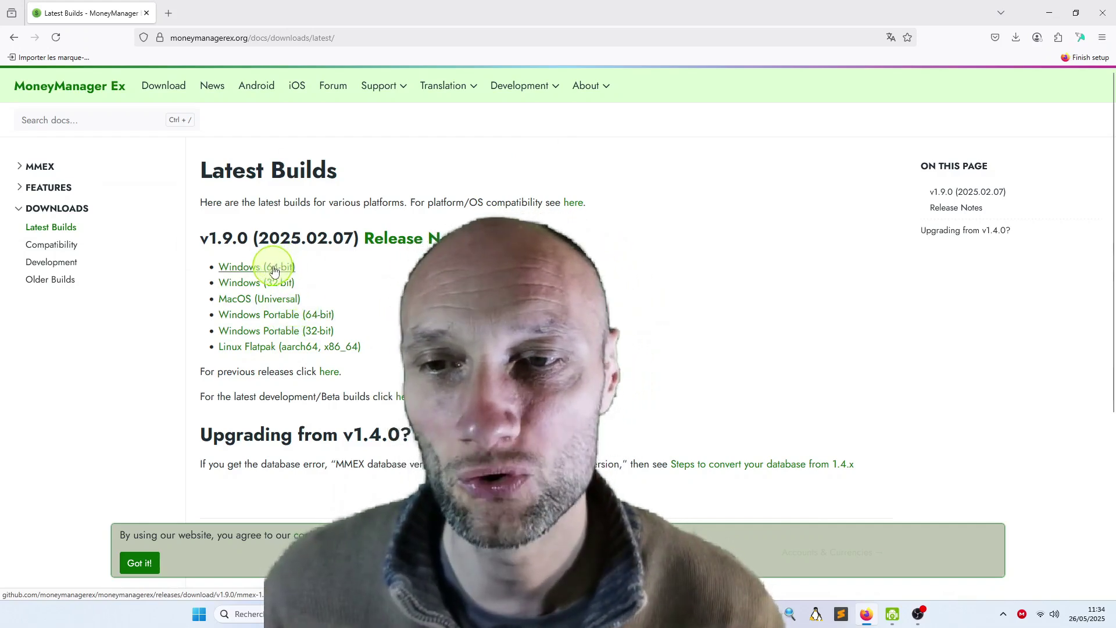
{"action": "left_click", "coordinate": [1025, 40]}
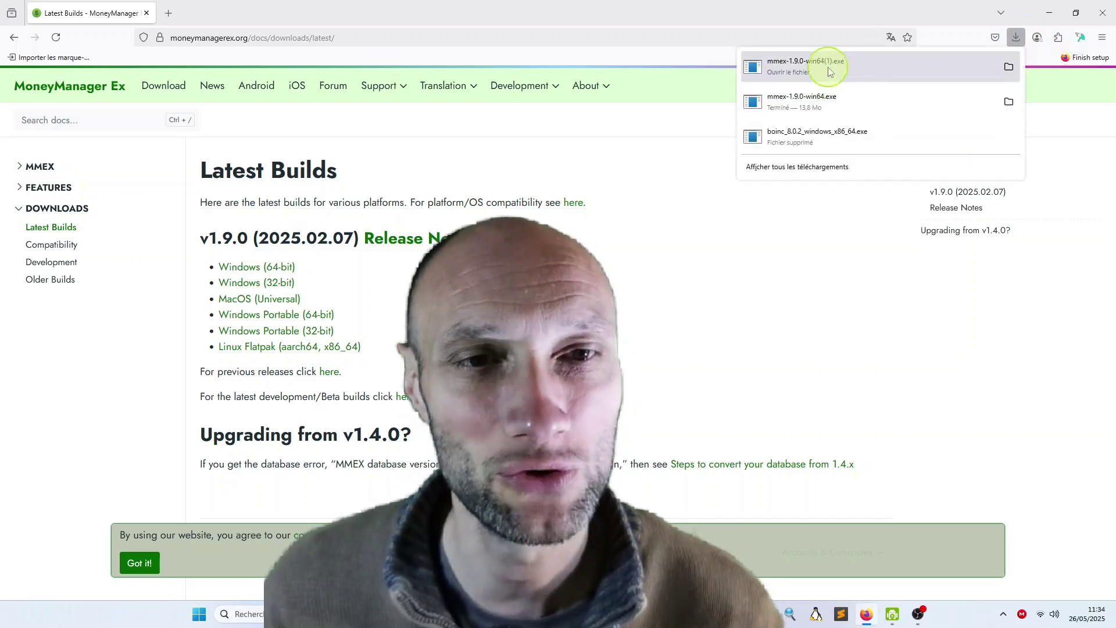
{"action": "left_click", "coordinate": [825, 67]}
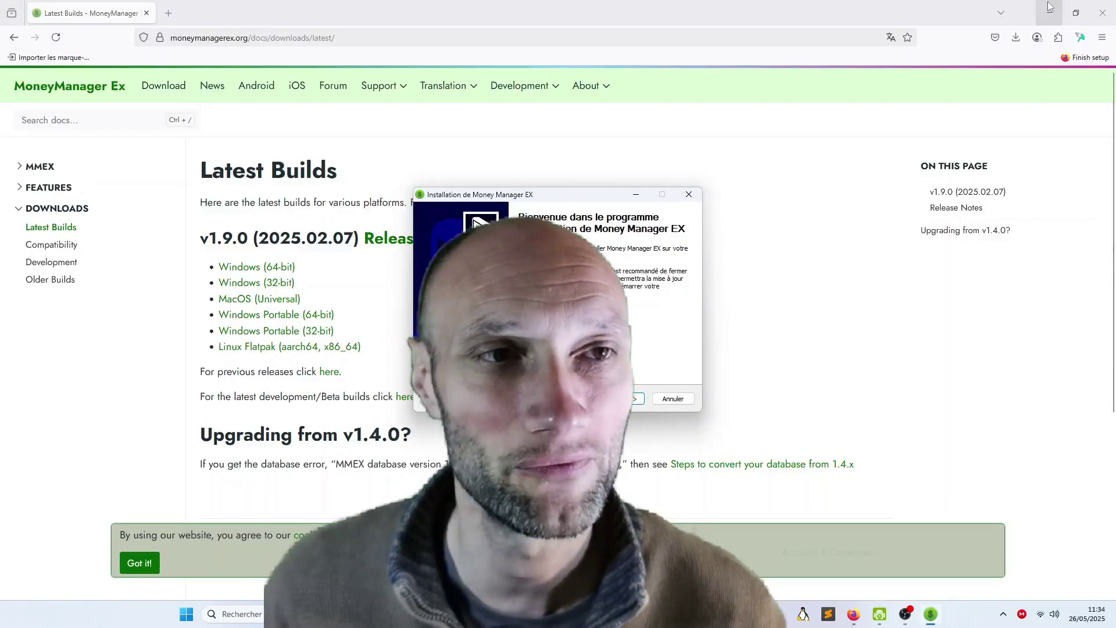
{"action": "left_click", "coordinate": [1049, 10]}
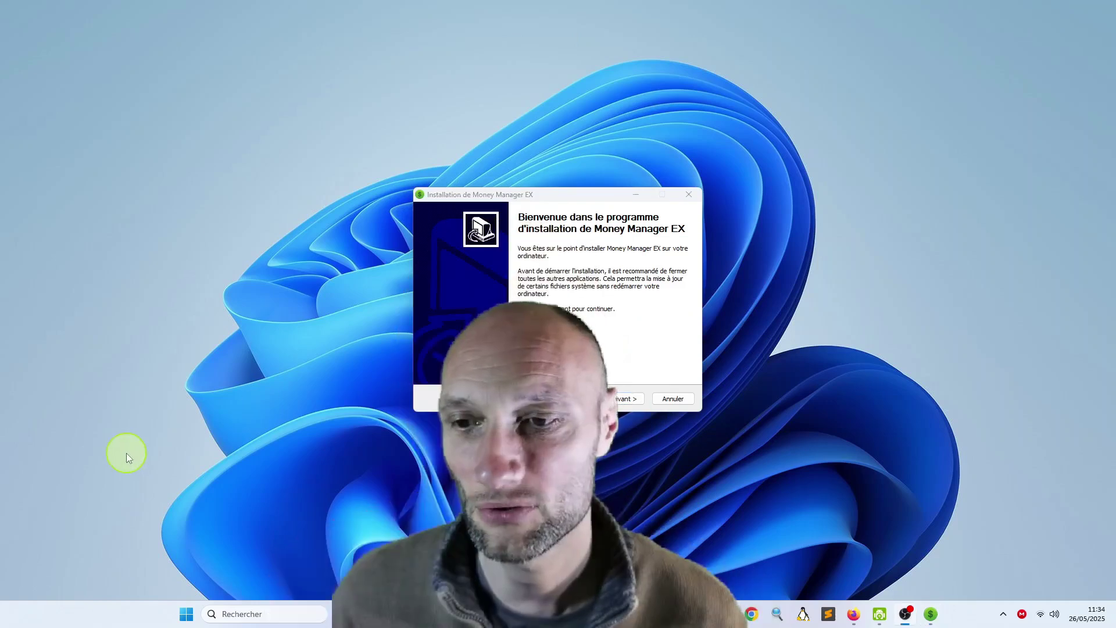
{"action": "left_click", "coordinate": [524, 54]}
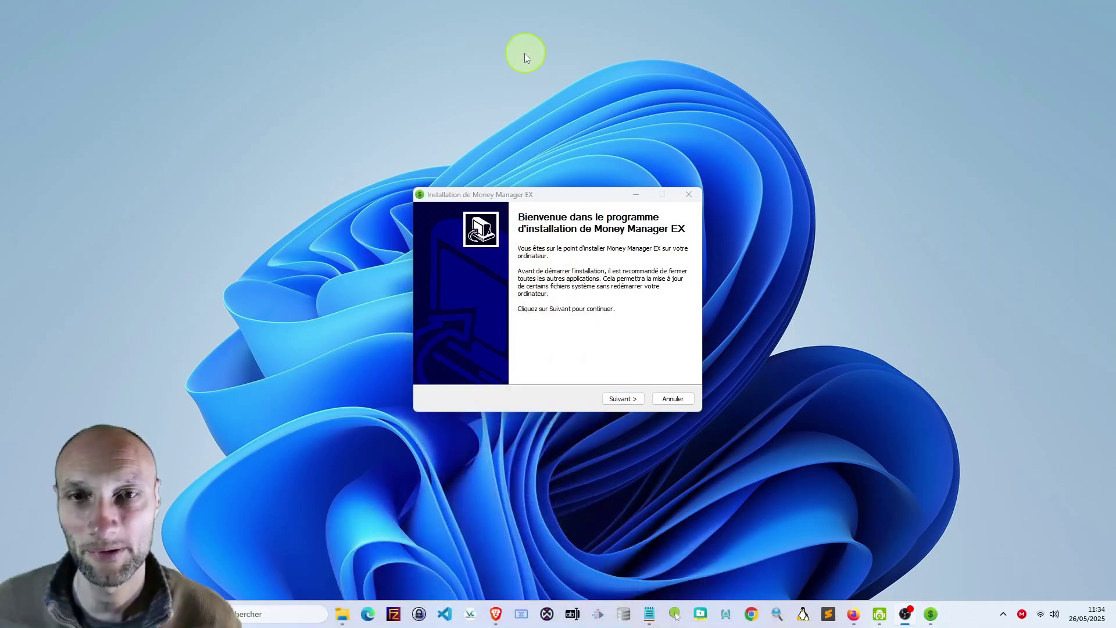
Accept the licence, install Money Manager EX in C:\Program Files\Money Manager EX and launch it on completion
{"action": "left_click", "coordinate": [623, 400]}
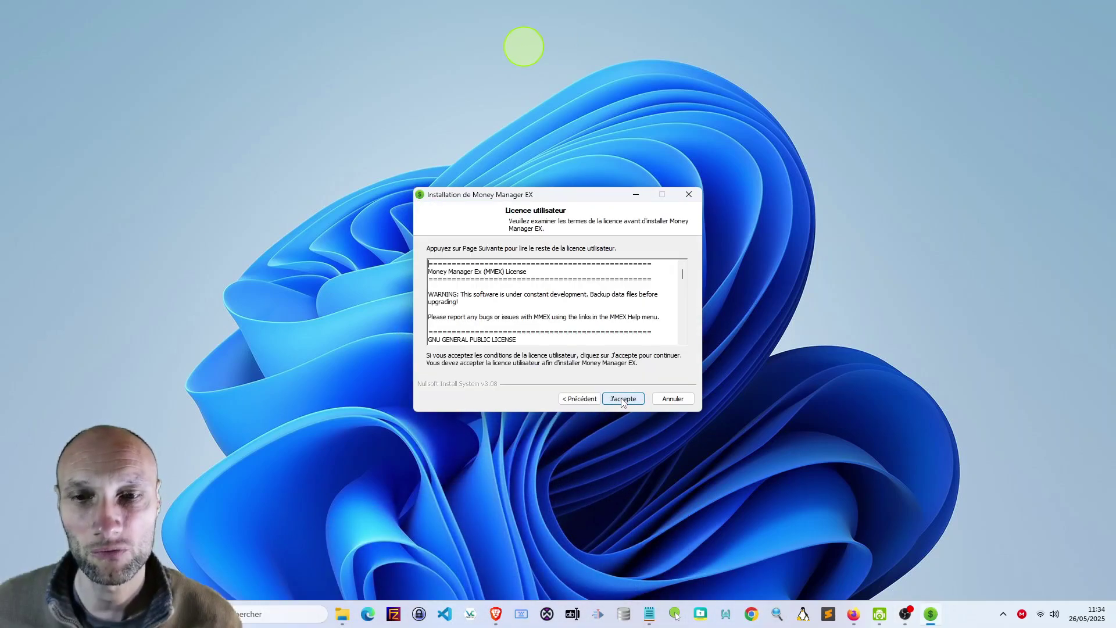
{"action": "left_click", "coordinate": [623, 399]}
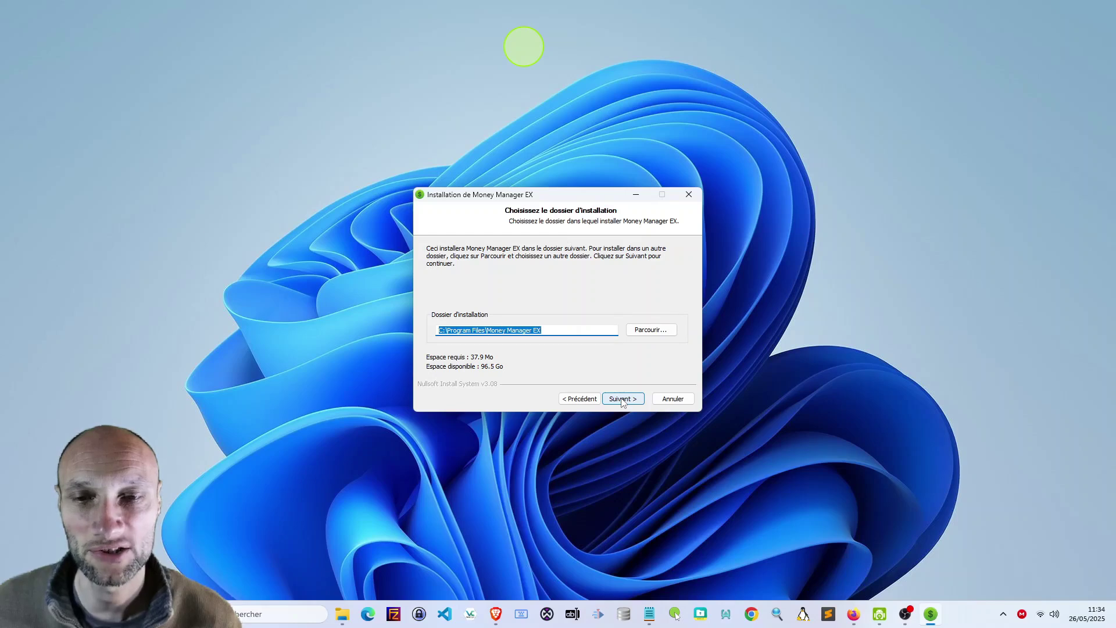
{"action": "left_click", "coordinate": [623, 400]}
{"action": "left_click", "coordinate": [623, 400]}
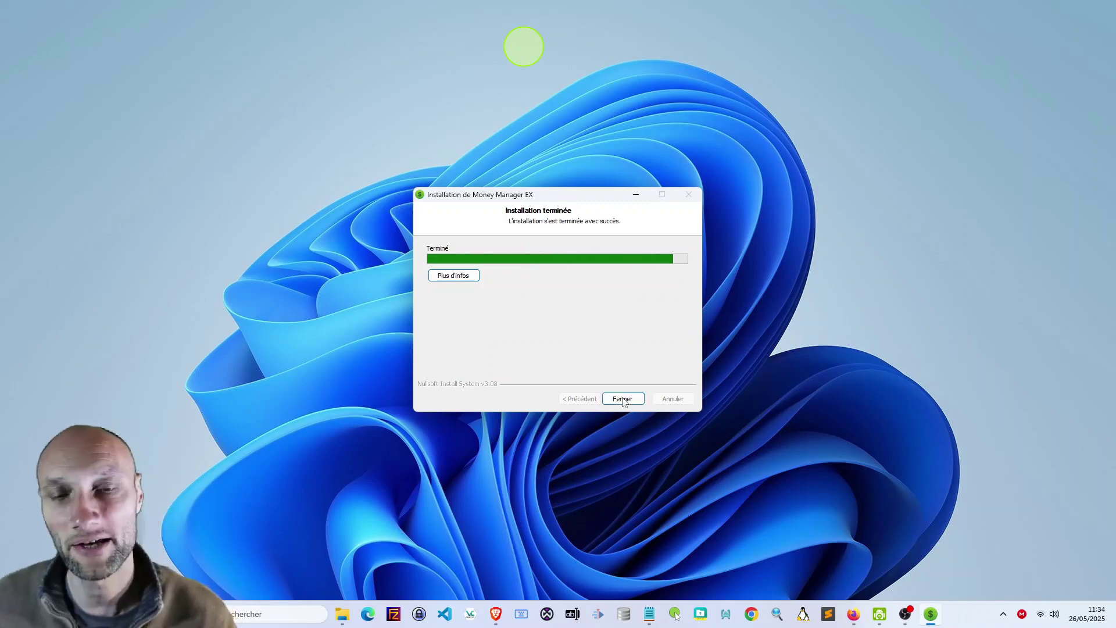
{"action": "left_click", "coordinate": [623, 400]}
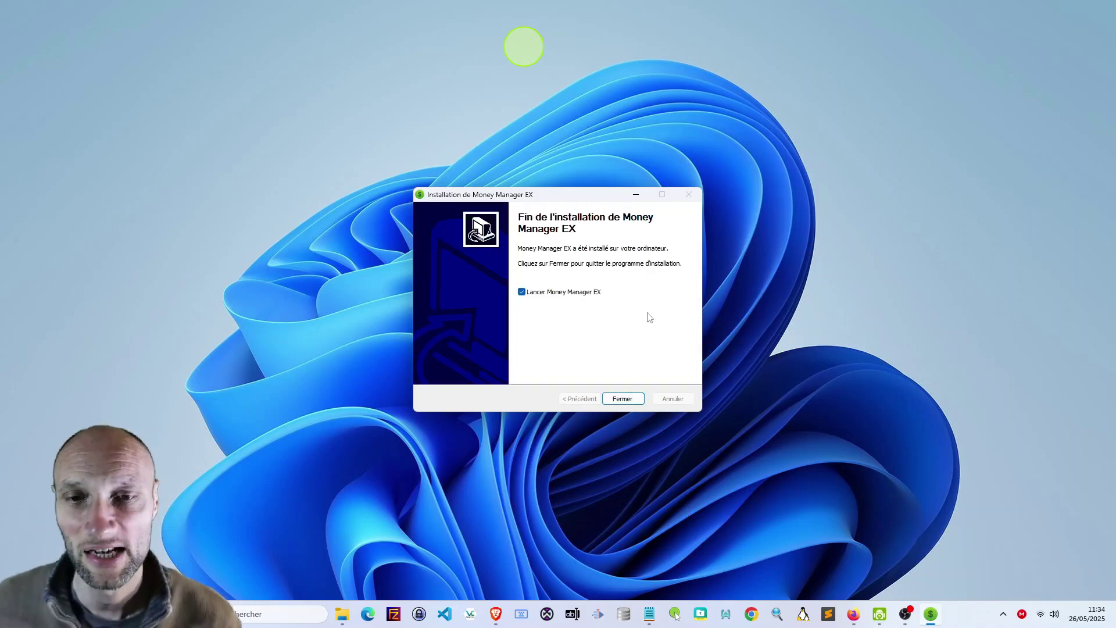
{"action": "left_click", "coordinate": [621, 400]}
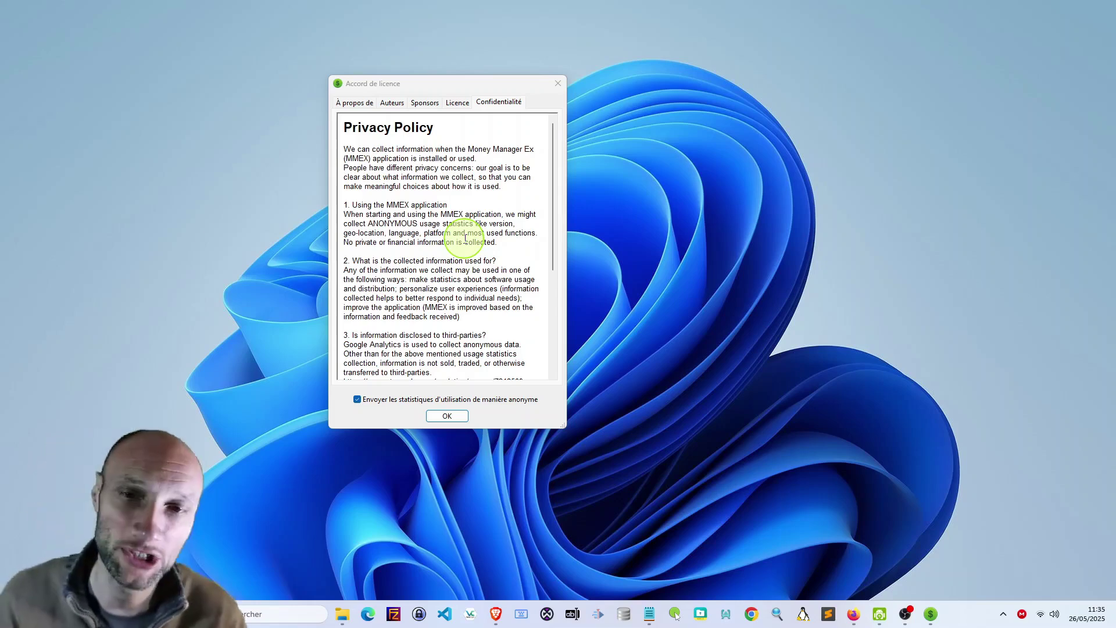
Opt out of sending anonymous usage statistics at the end of the privacy policy and accept the licence agreement
{"action": "scroll", "coordinate": [439, 347], "scroll_direction": "down", "scroll_amount": 6}
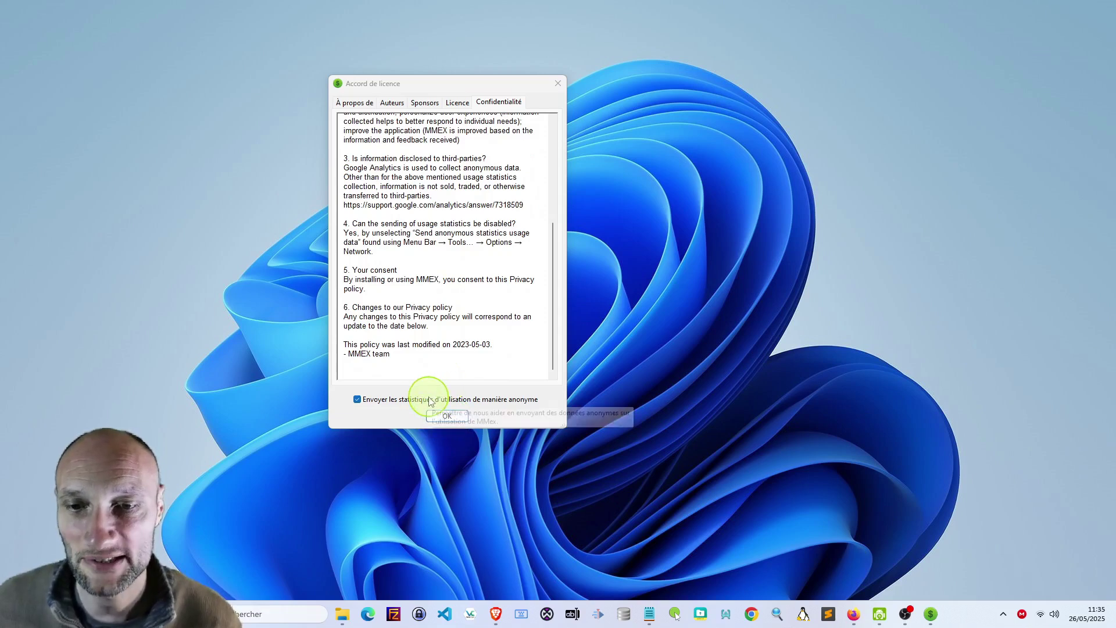
{"action": "left_click", "coordinate": [407, 401]}
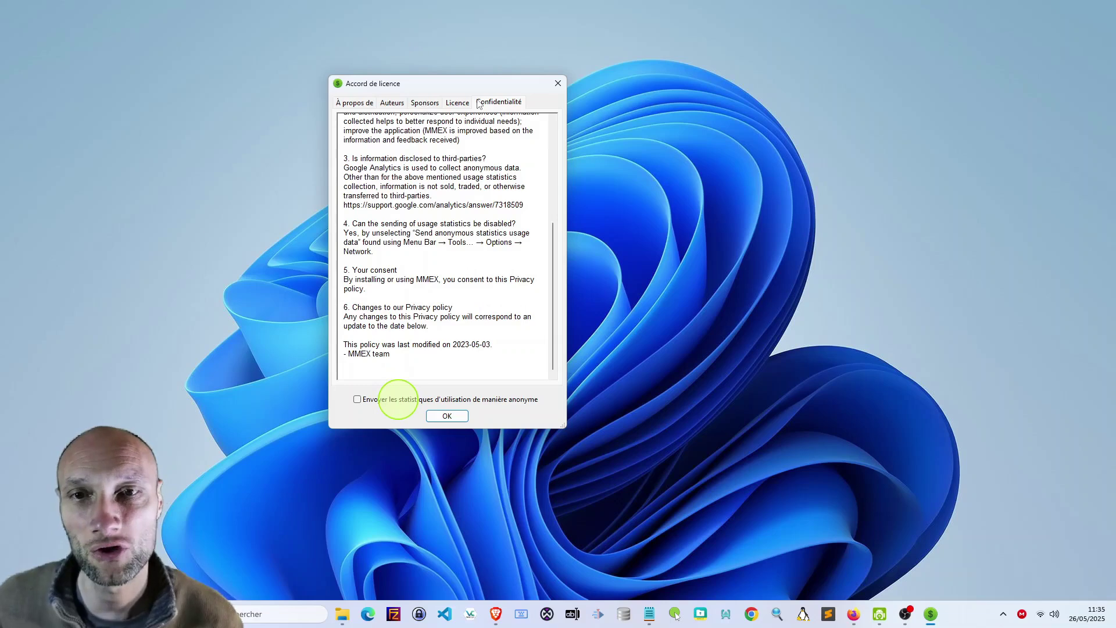
{"action": "left_click", "coordinate": [452, 418]}
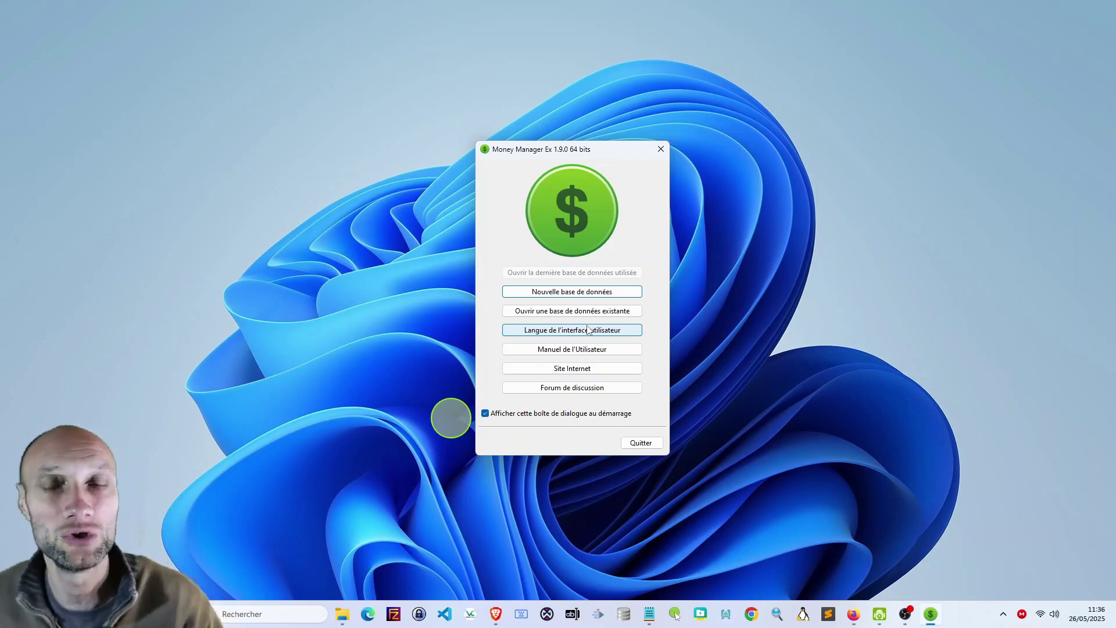
Create a new MMEX database file named test in the Monney Manager Ex folder on Google Drive
{"action": "left_click", "coordinate": [572, 292]}
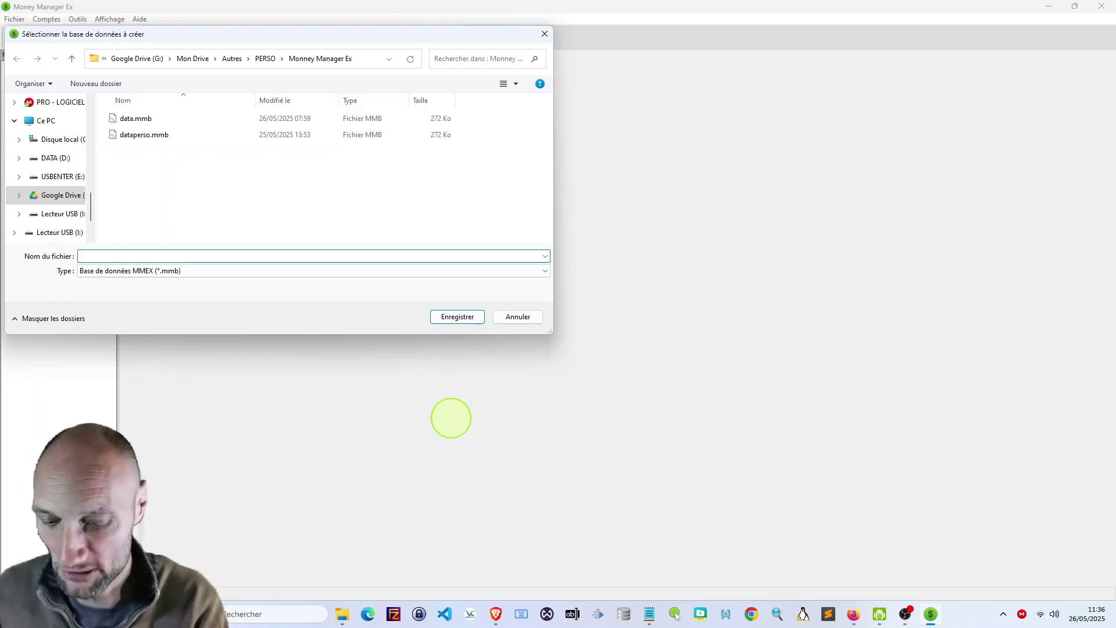
{"action": "type", "text": "teste"}
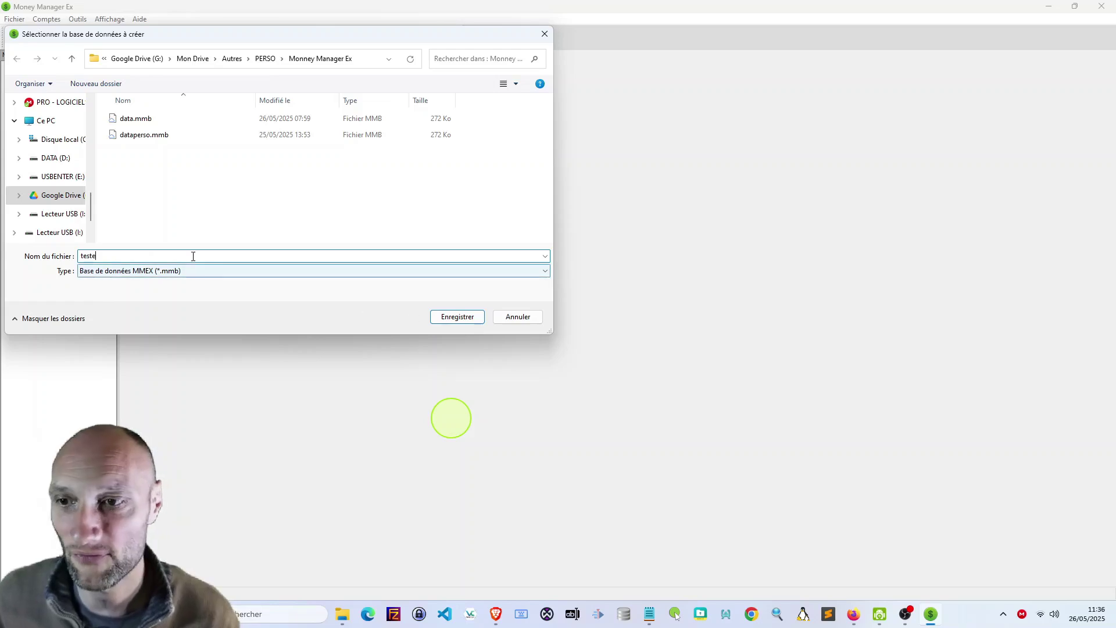
{"action": "key", "text": "BackSpace"}
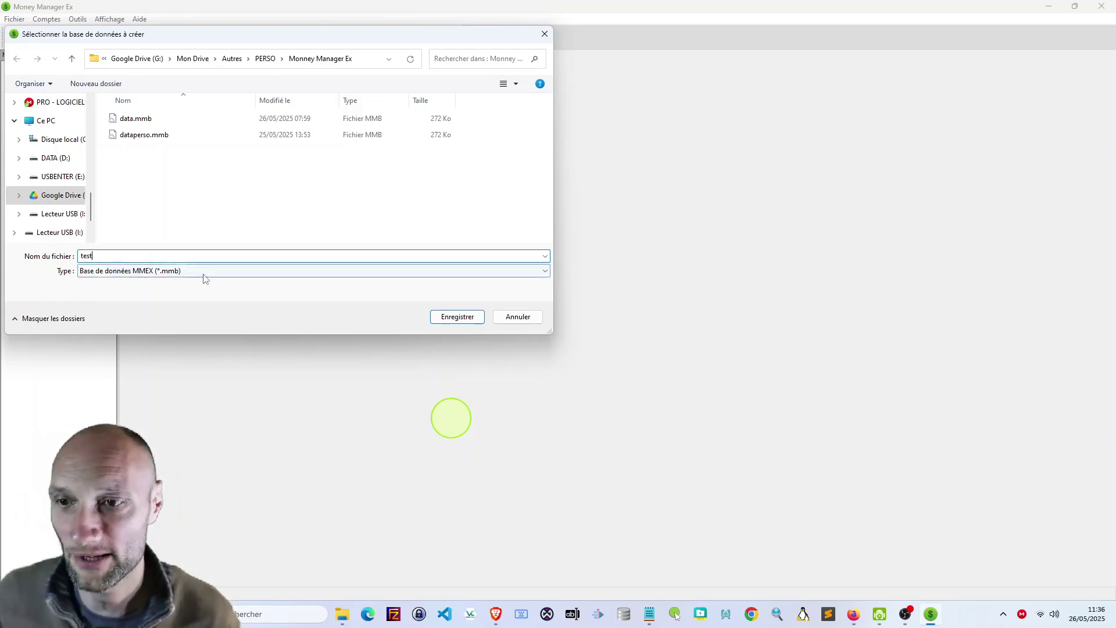
{"action": "left_click", "coordinate": [456, 317]}
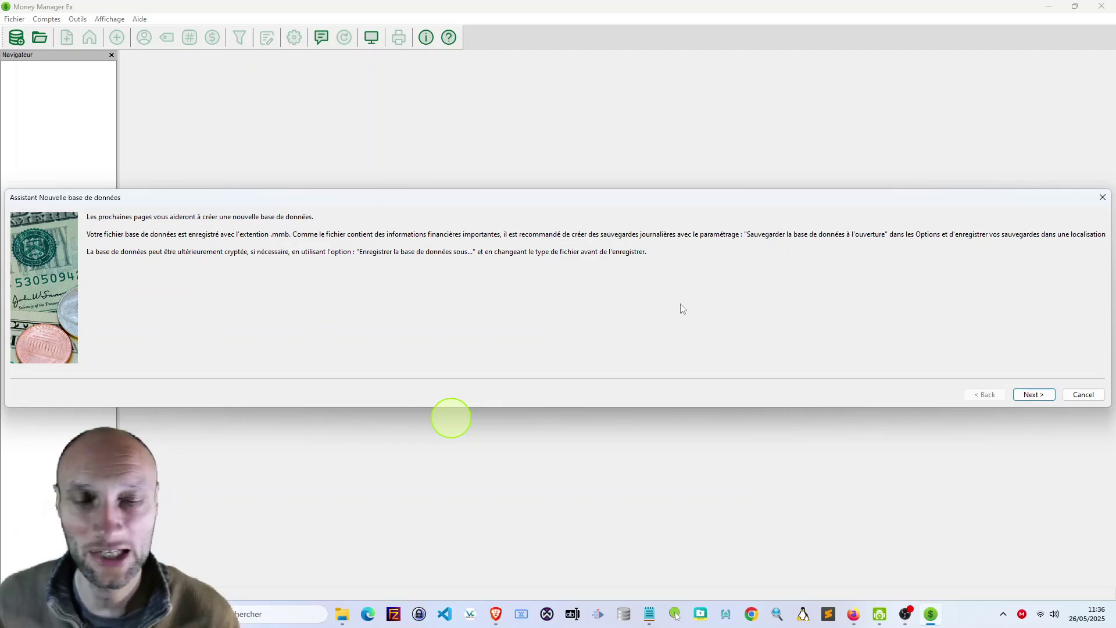
Find and select Euro as the main currency in the new database wizard
{"action": "left_click", "coordinate": [1033, 395]}
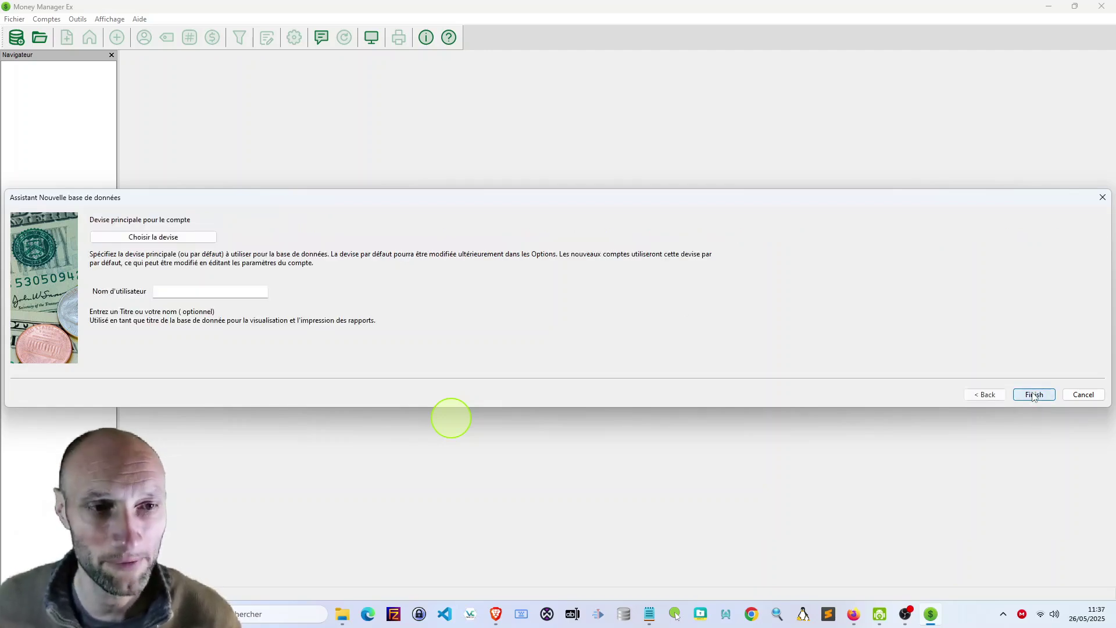
{"action": "left_click", "coordinate": [166, 238]}
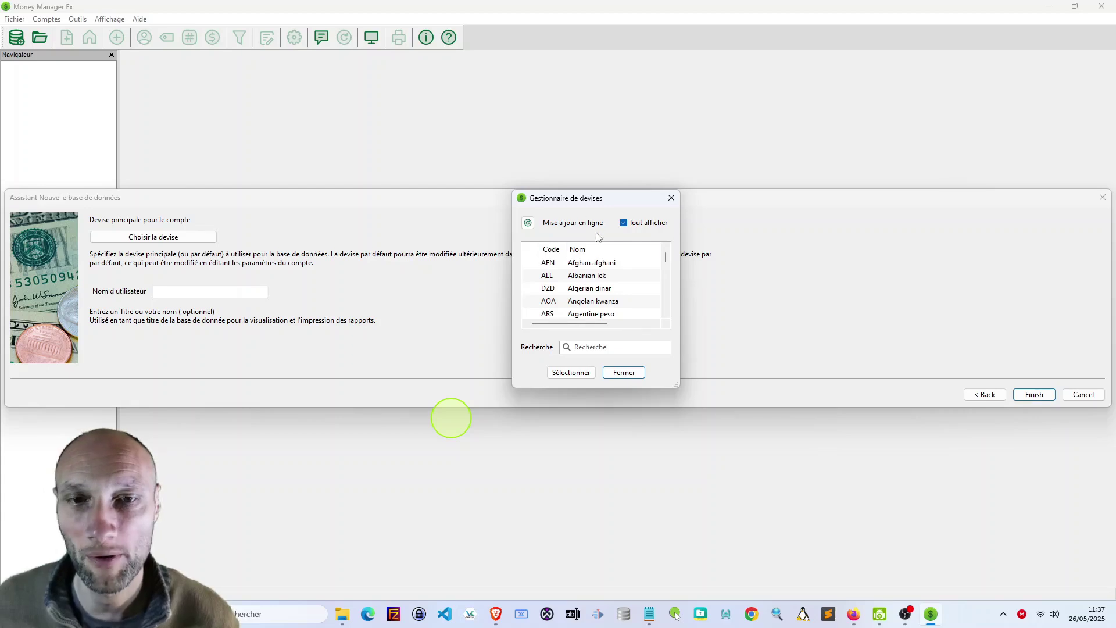
{"action": "left_click", "coordinate": [589, 347]}
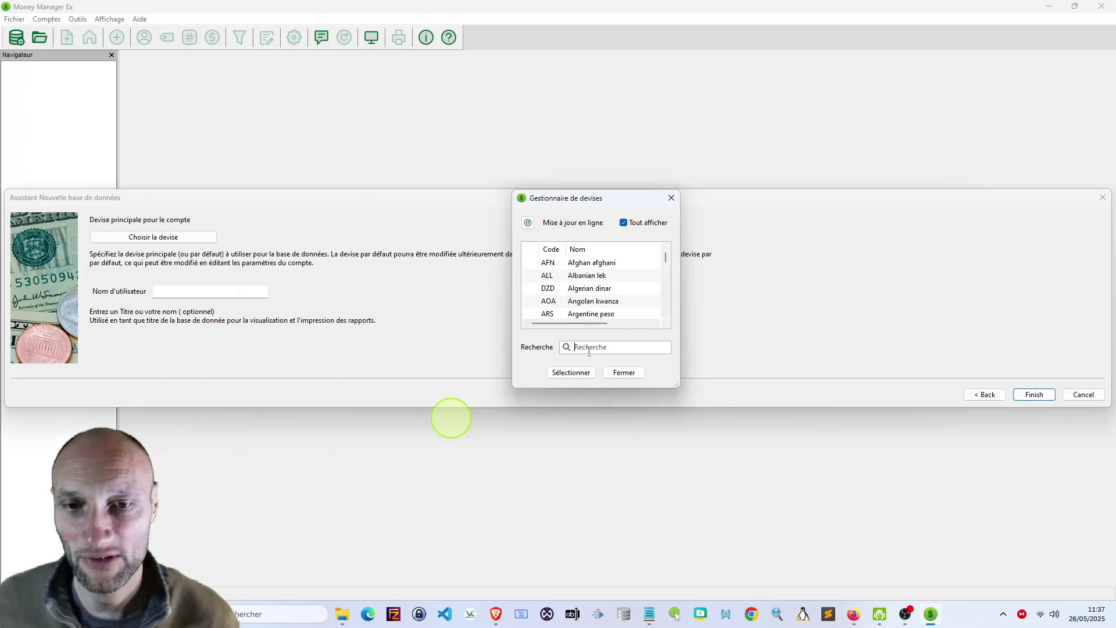
{"action": "type", "text": "eur"}
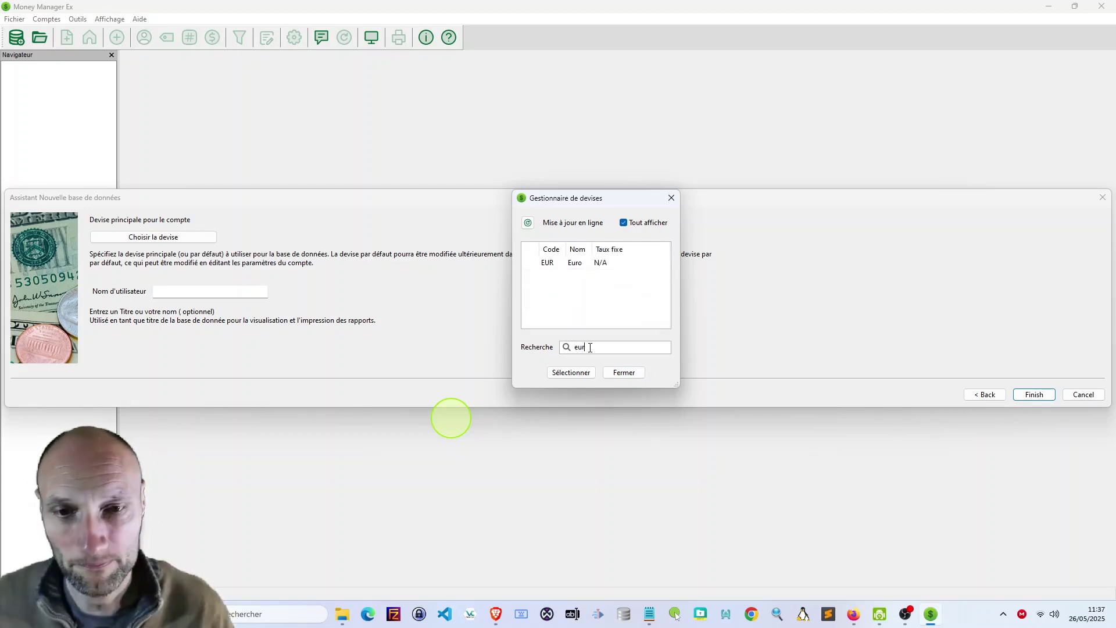
{"action": "left_click", "coordinate": [554, 265]}
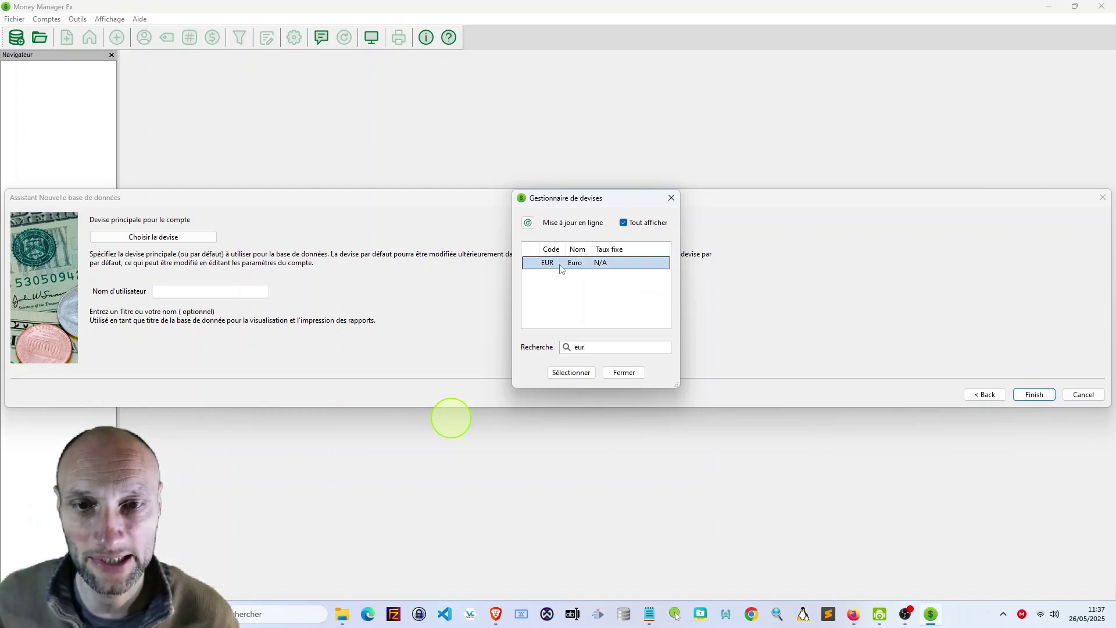
{"action": "left_click", "coordinate": [584, 375]}
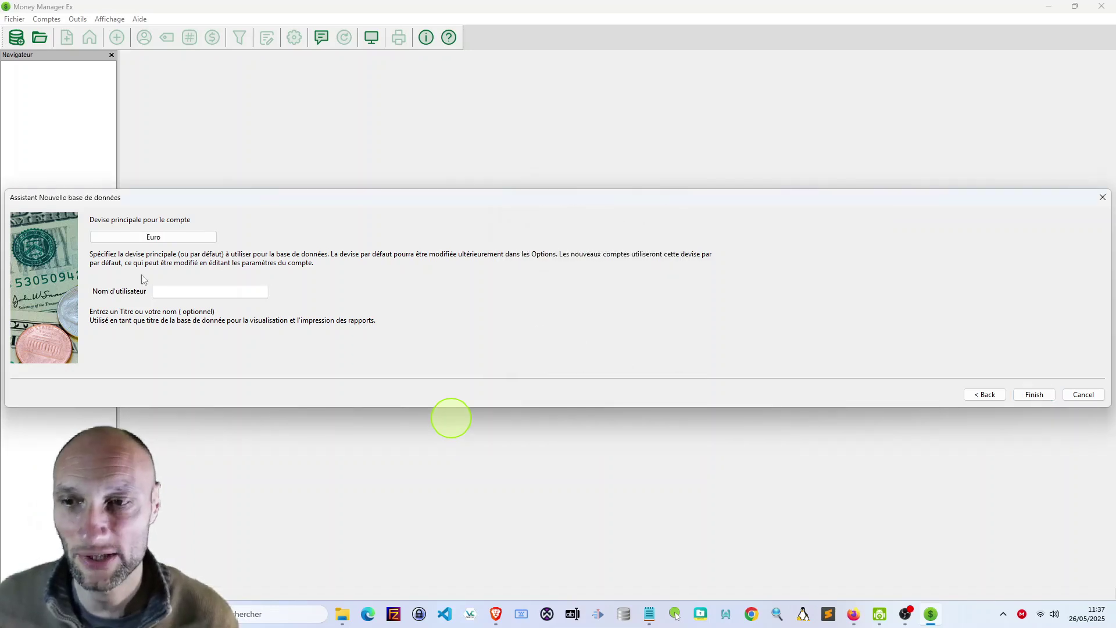
Set the database's user name to Moi and finish the new database wizard
{"action": "left_click", "coordinate": [191, 290]}
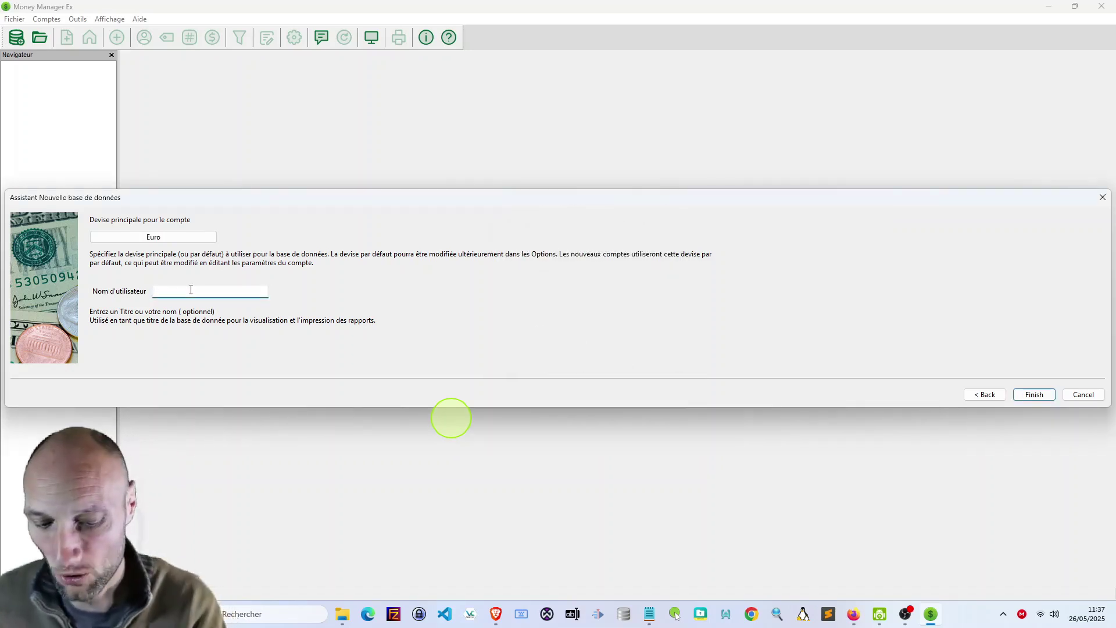
{"action": "type", "text": "Moi"}
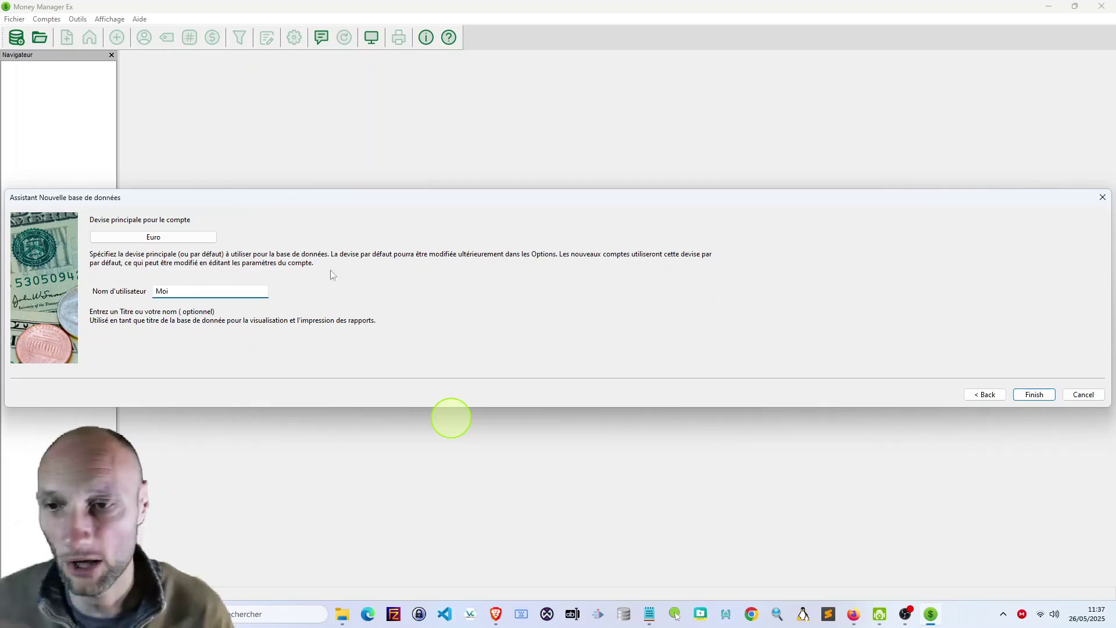
{"action": "left_click", "coordinate": [1033, 396]}
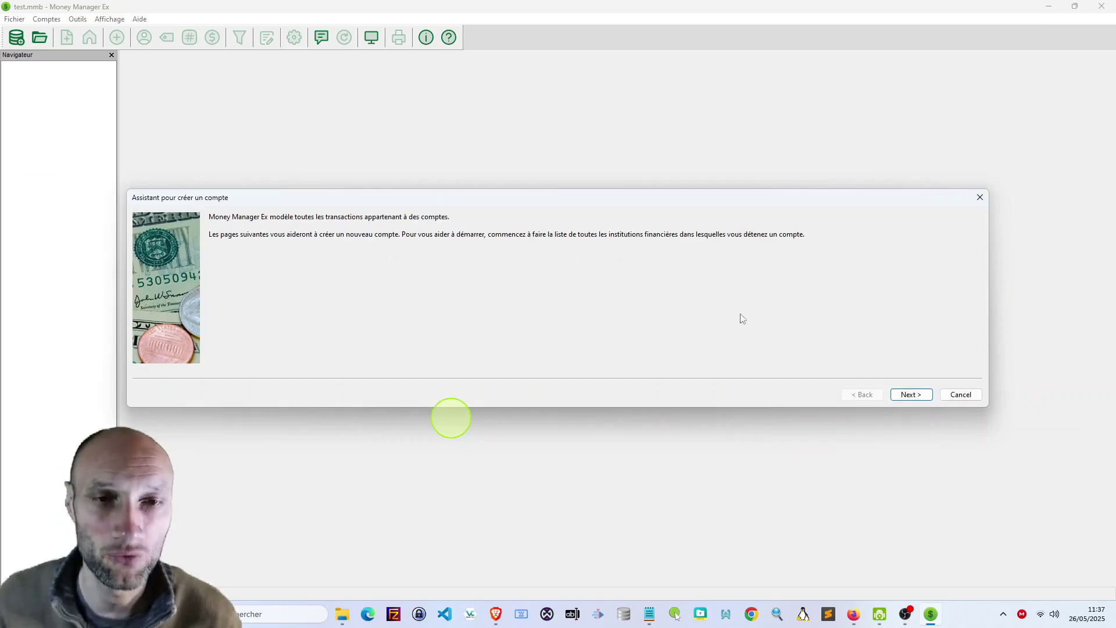
Create a new account of type Chèque/Épargne named Compte Perso CA with the account wizard
{"action": "left_click", "coordinate": [911, 397]}
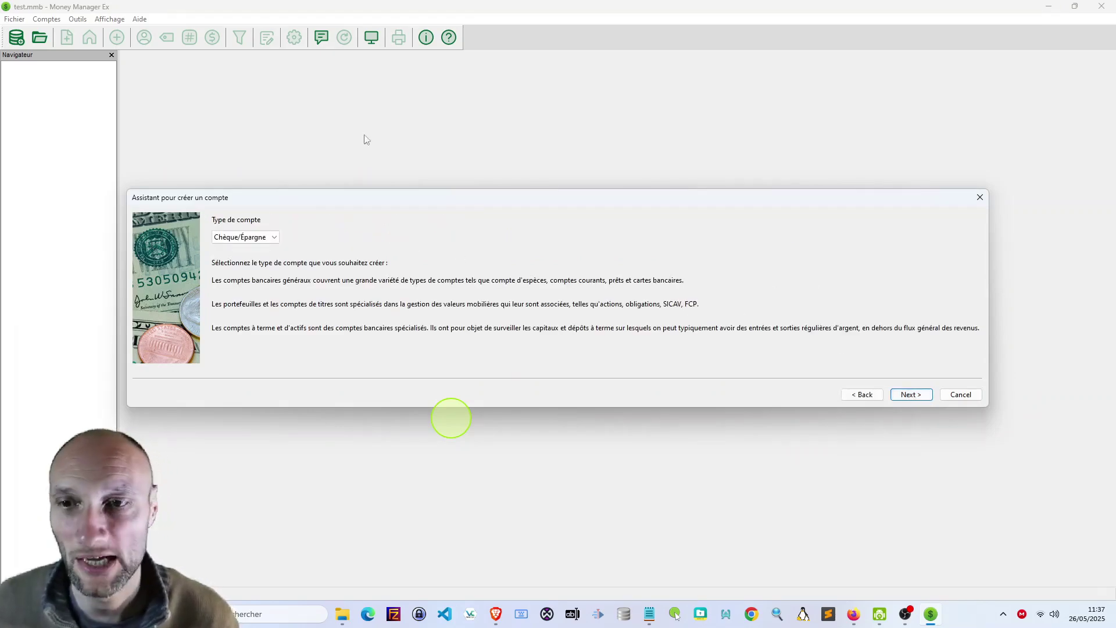
{"action": "left_click", "coordinate": [250, 239]}
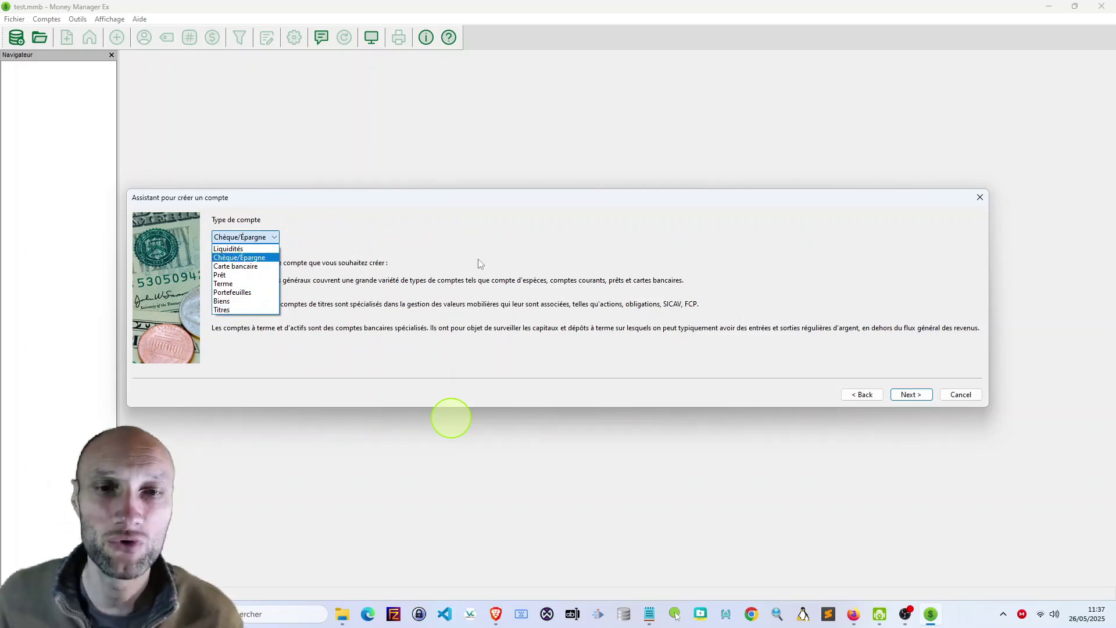
{"action": "left_click", "coordinate": [561, 305]}
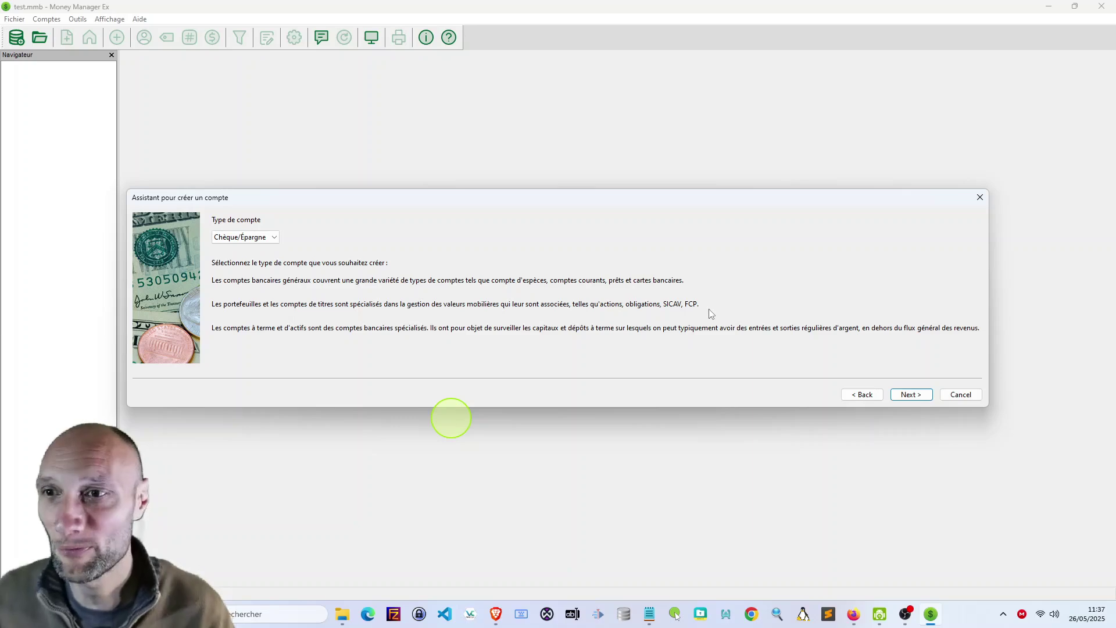
{"action": "left_click", "coordinate": [906, 394]}
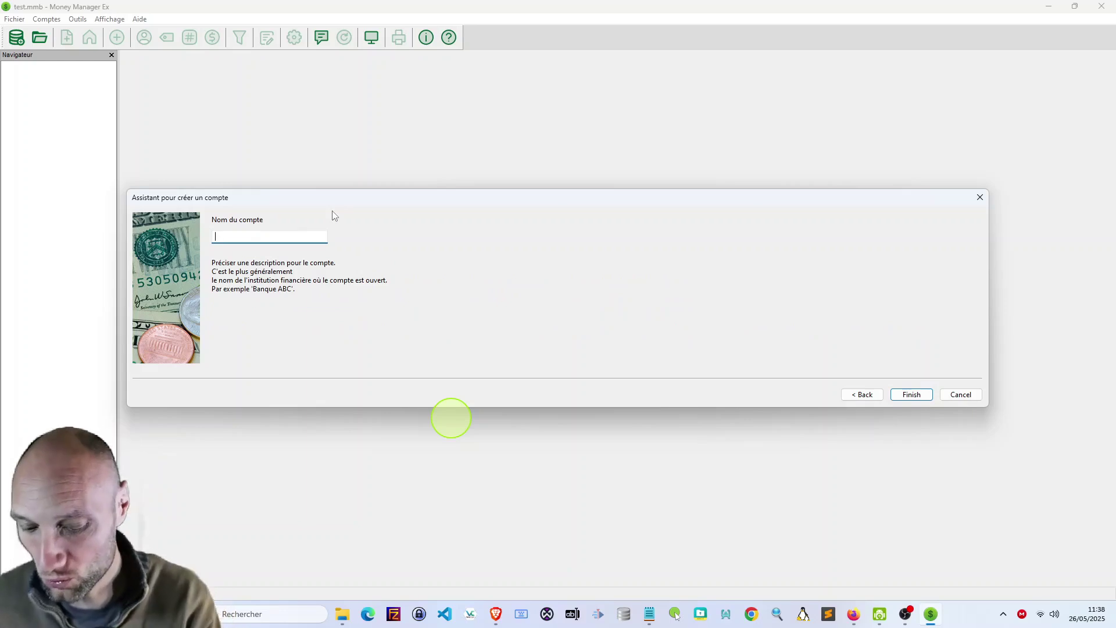
{"action": "type", "text": "Compte Perso"}
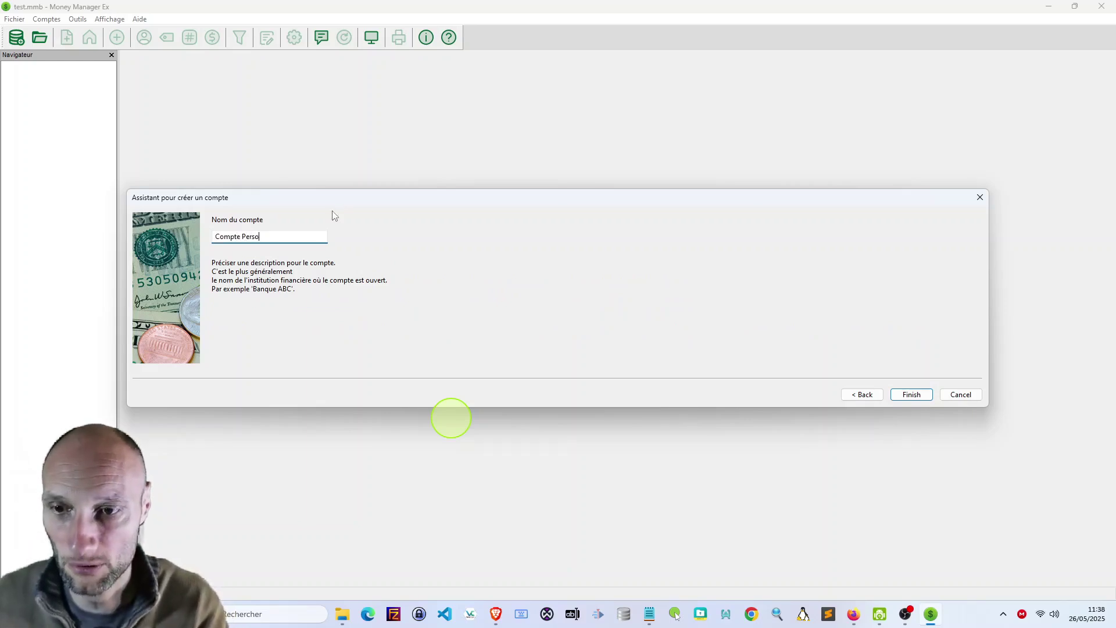
{"action": "type", "text": " CA"}
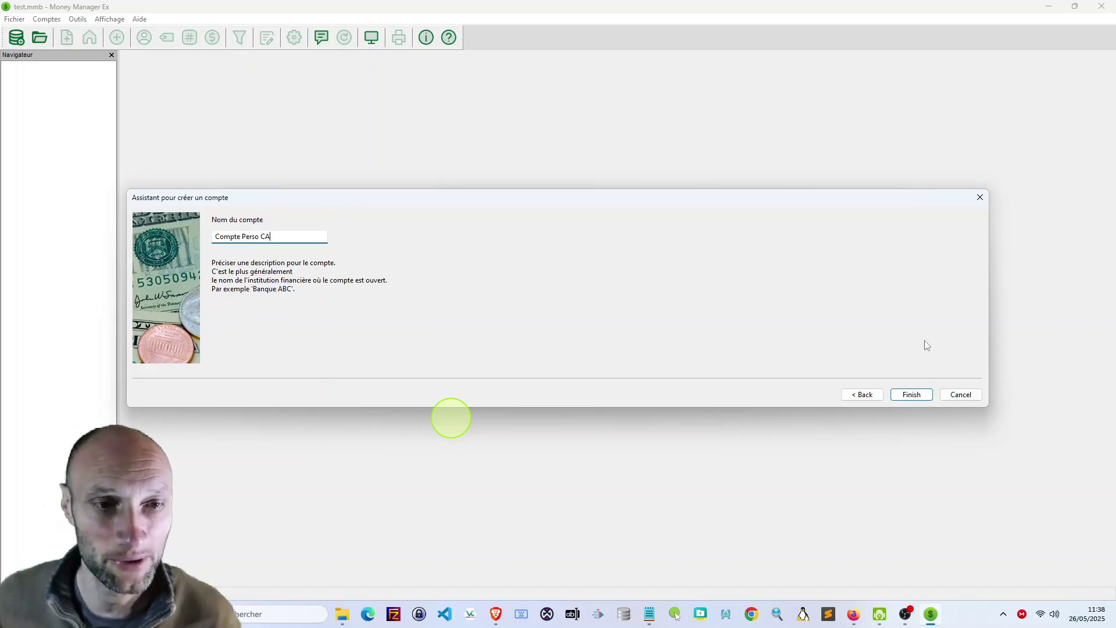
{"action": "left_click", "coordinate": [911, 394]}
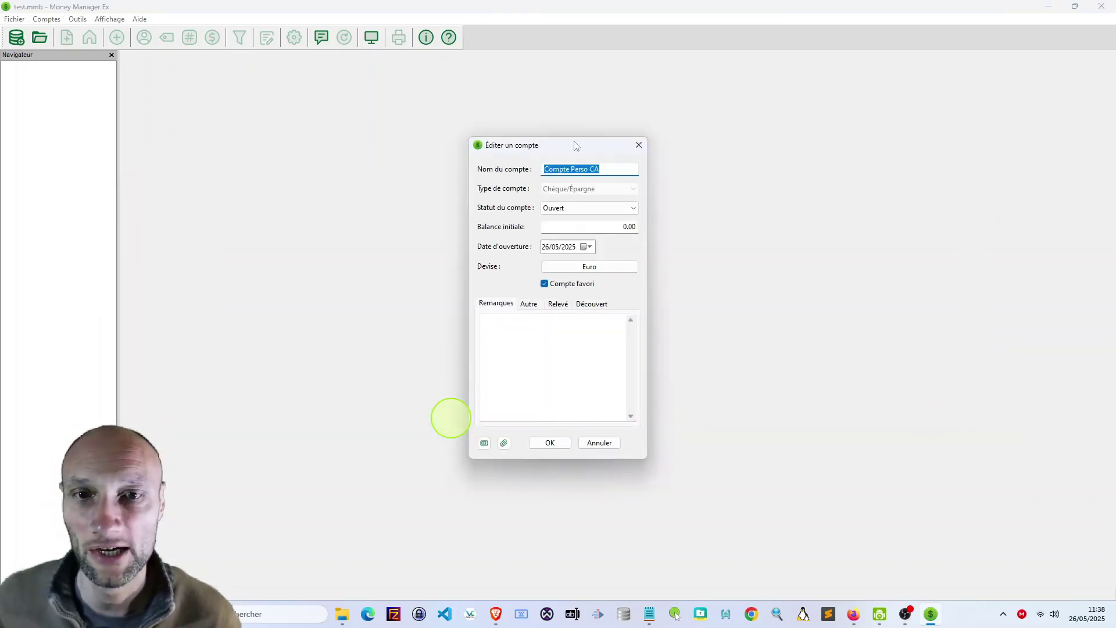
Set the initial balance of the Compte Perso CA account to -1500
{"action": "left_click", "coordinate": [568, 211]}
{"action": "left_click", "coordinate": [529, 213]}
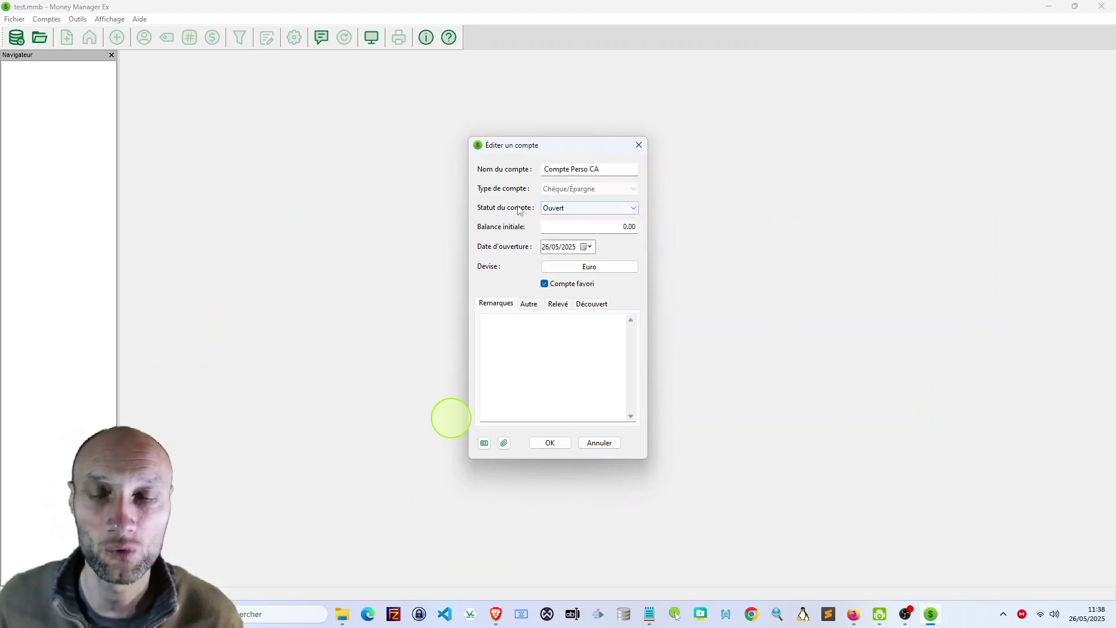
{"action": "left_click", "coordinate": [625, 227]}
{"action": "double_click", "coordinate": [625, 227]}
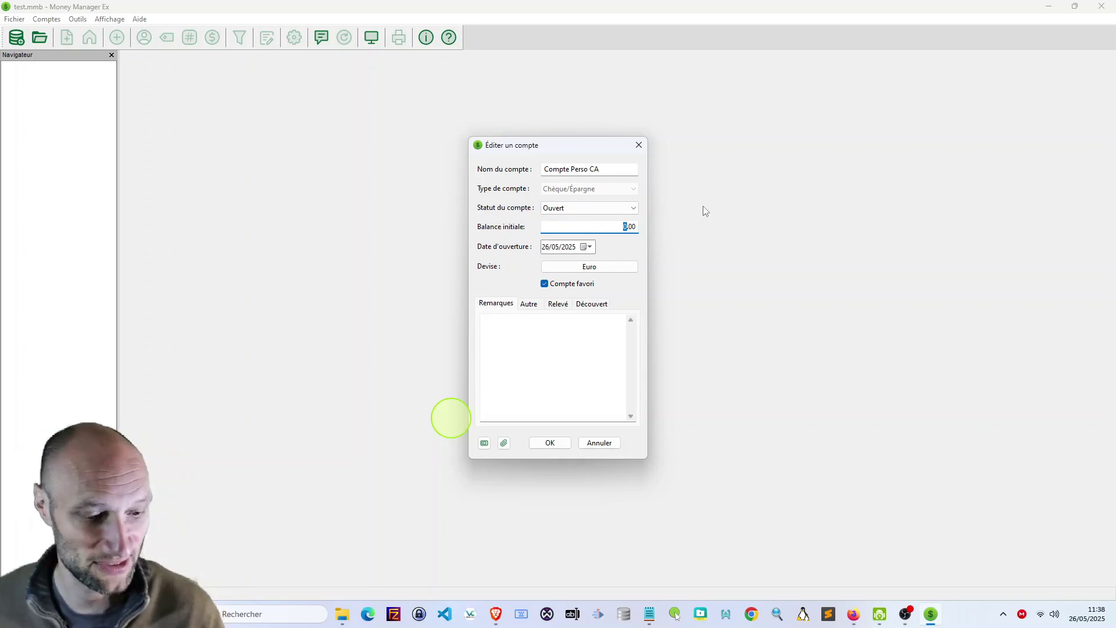
{"action": "type", "text": "-"}
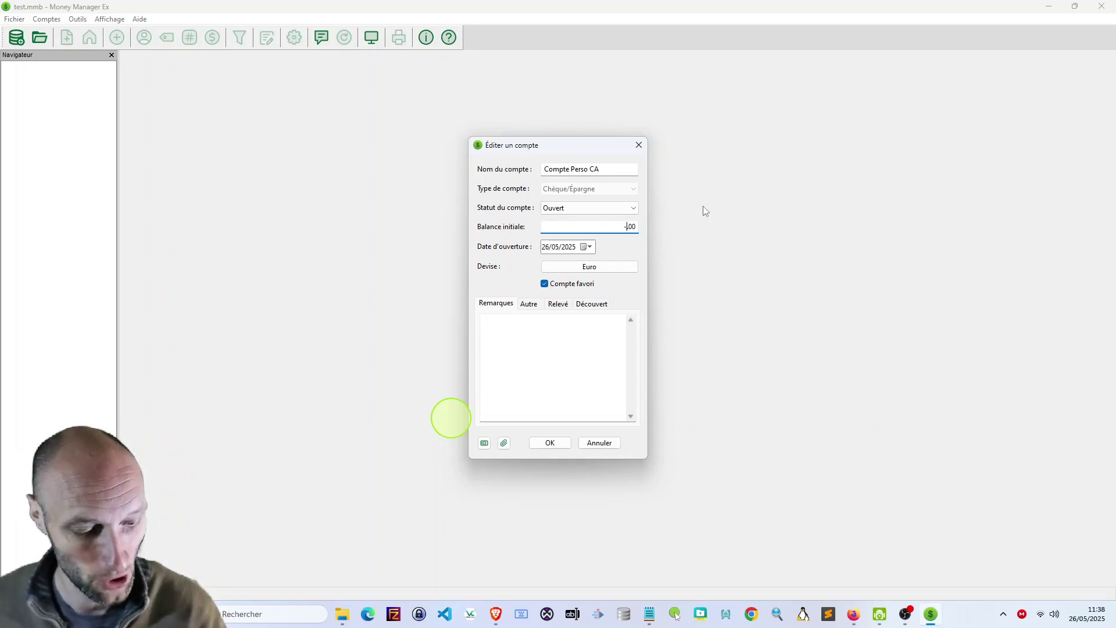
{"action": "type", "text": "1500"}
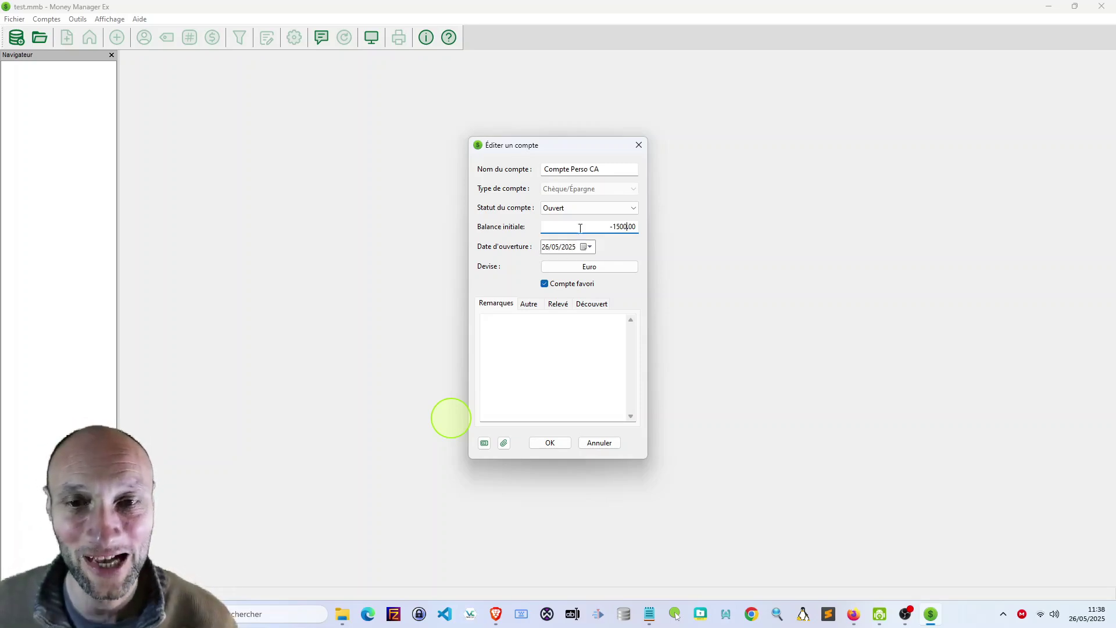
Remove the favourite status from the Compte Perso CA account and save its settings
{"action": "left_click", "coordinate": [544, 284]}
{"action": "left_click", "coordinate": [526, 331]}
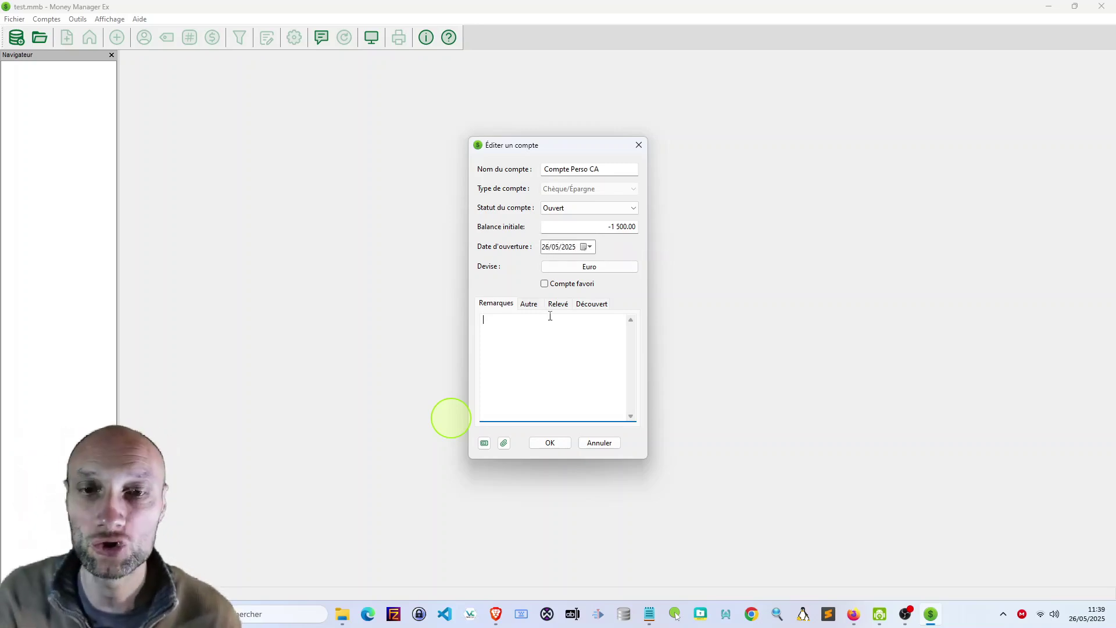
{"action": "left_click", "coordinate": [550, 443]}
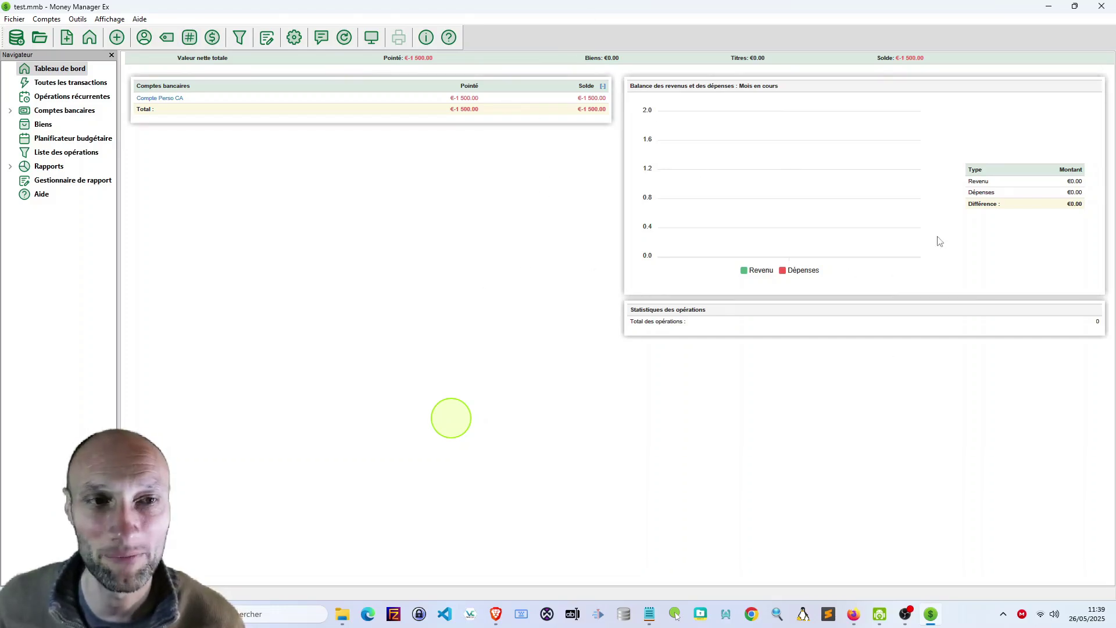
Start a new transaction of type Crédit in the Compte Perso CA account, with Ma banque as the payer
{"action": "left_click", "coordinate": [160, 99]}
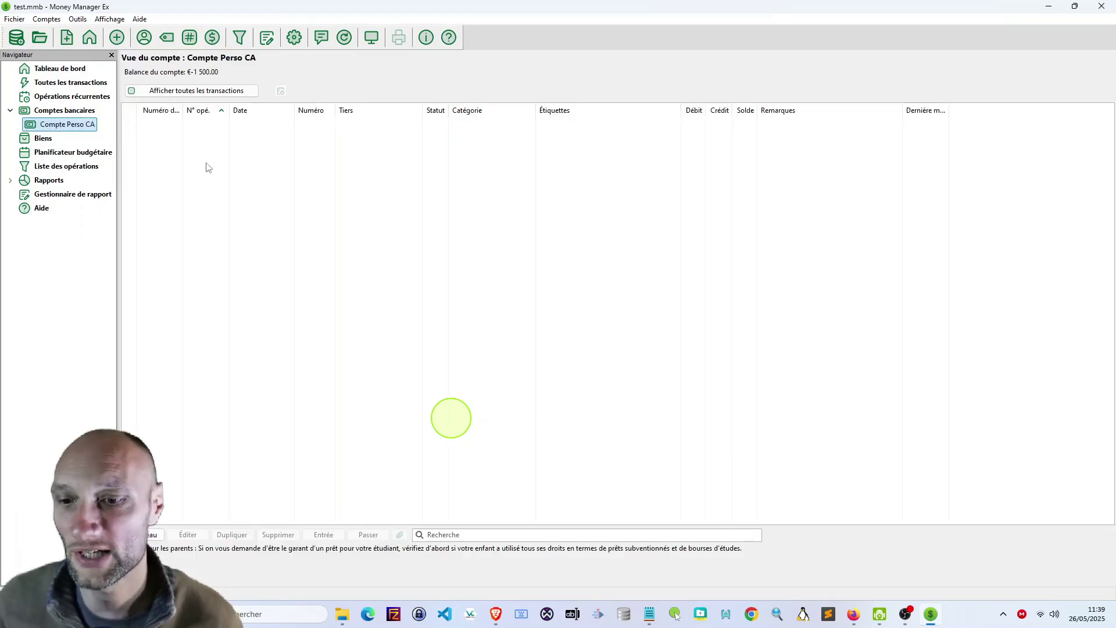
{"action": "left_click", "coordinate": [152, 535]}
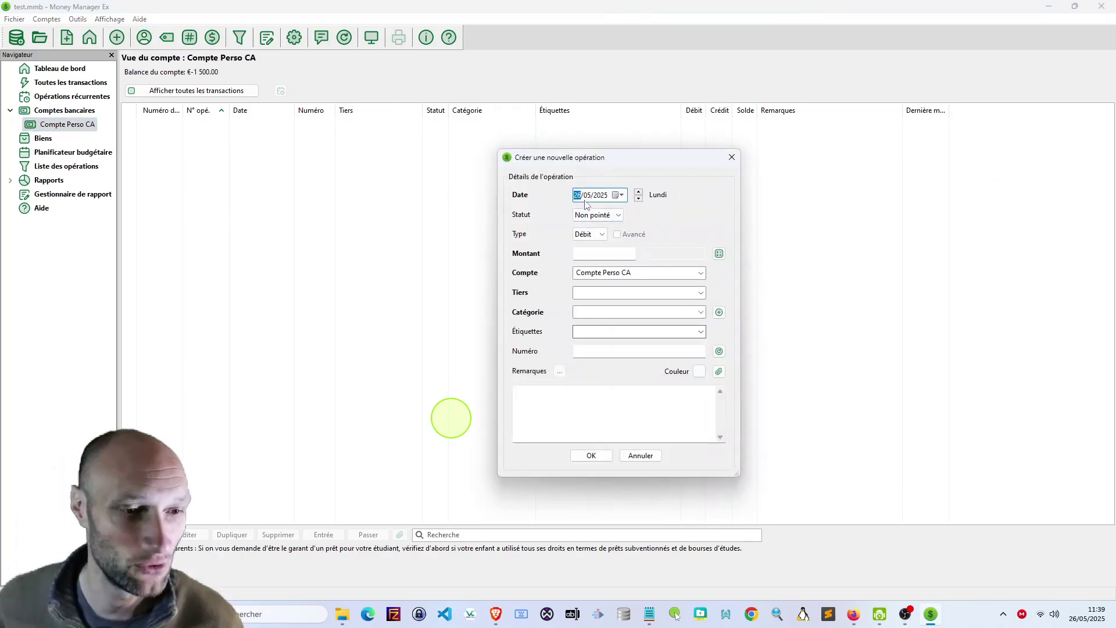
{"action": "left_click", "coordinate": [601, 236]}
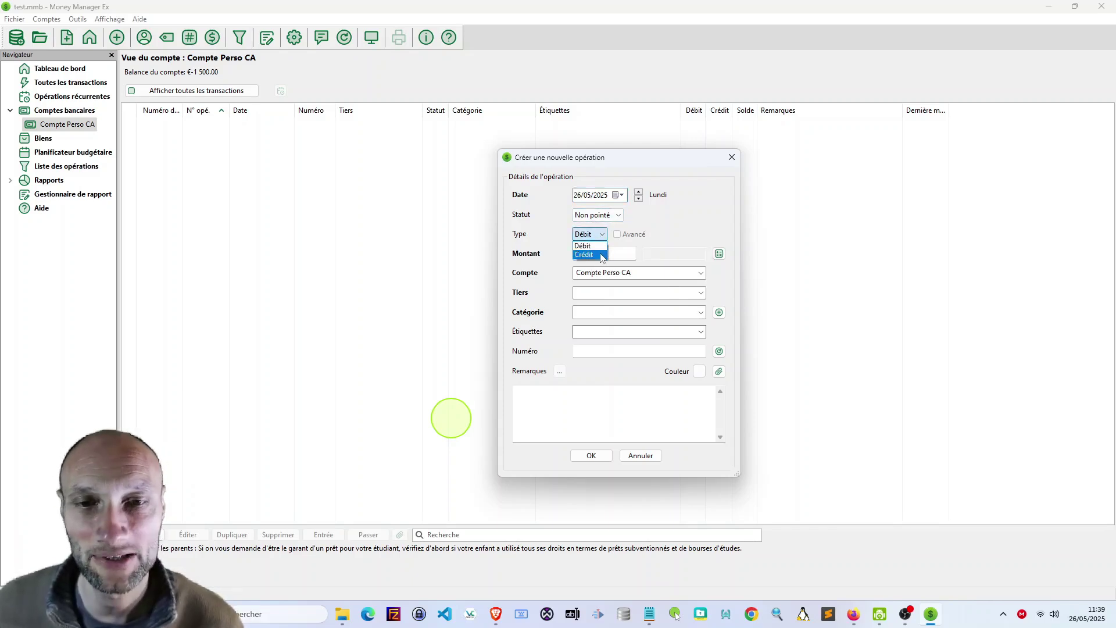
{"action": "left_click", "coordinate": [601, 257]}
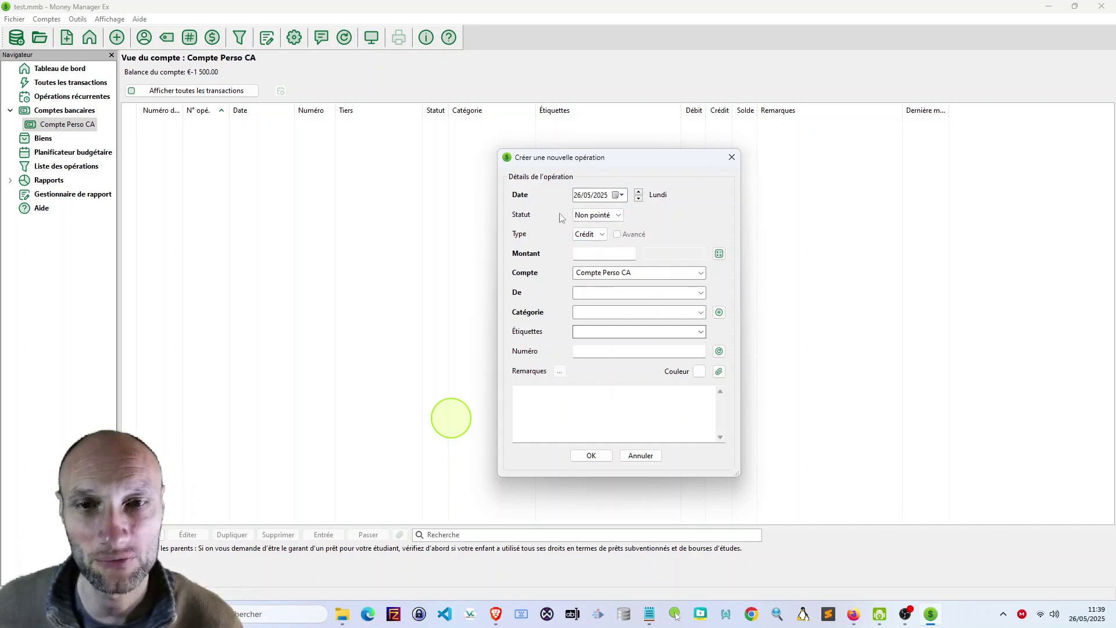
{"action": "left_click", "coordinate": [583, 292]}
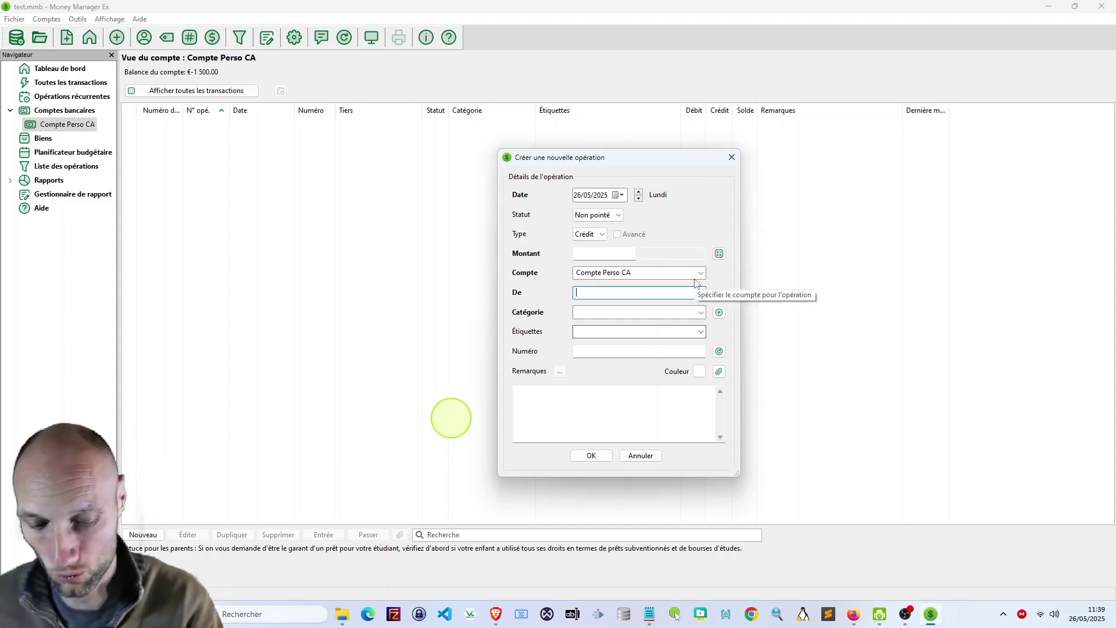
{"action": "type", "text": "M"}
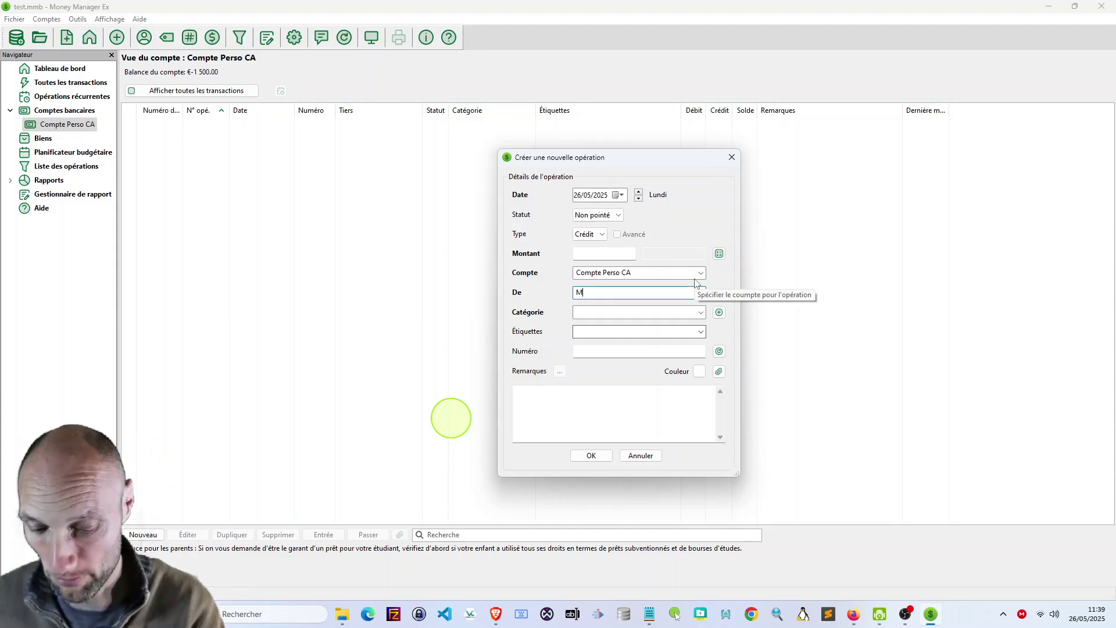
{"action": "type", "text": "a banque"}
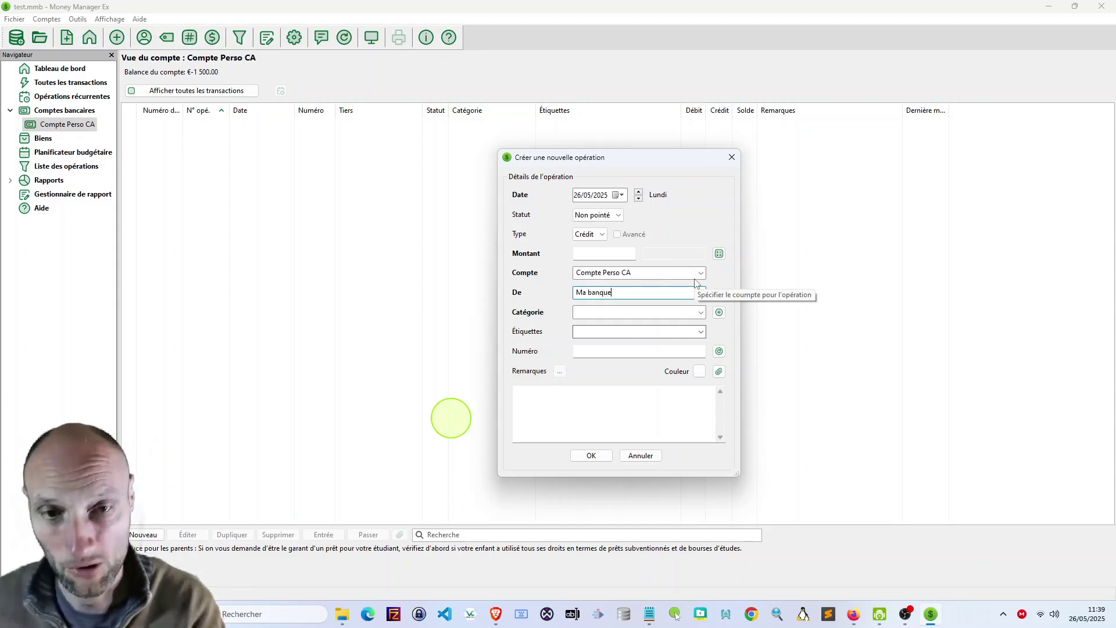
Enter Trop perçu as the category of the new transaction
{"action": "left_click", "coordinate": [587, 313]}
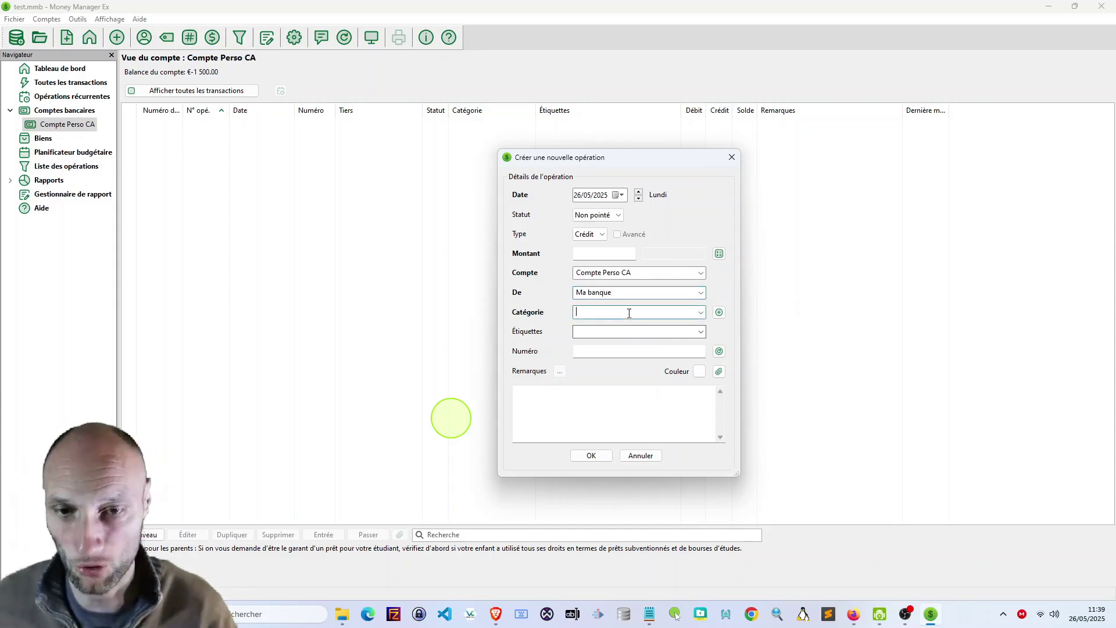
{"action": "type", "text": "R"}
{"action": "key", "text": "BackSpace"}
{"action": "key", "text": "BackSpace"}
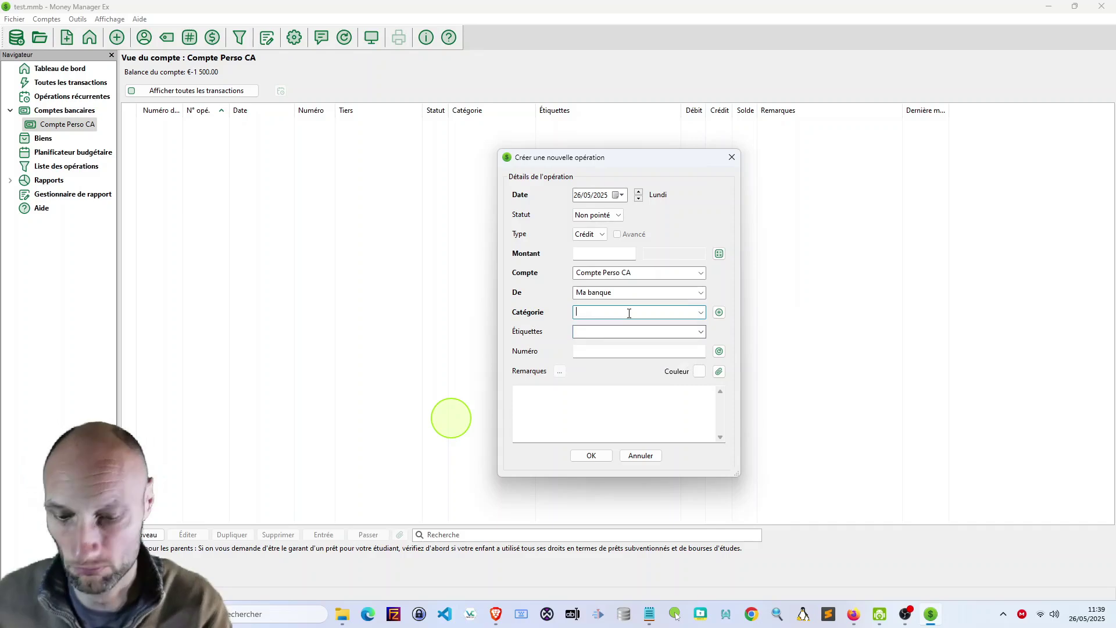
{"action": "type", "text": "Trop perçu"}
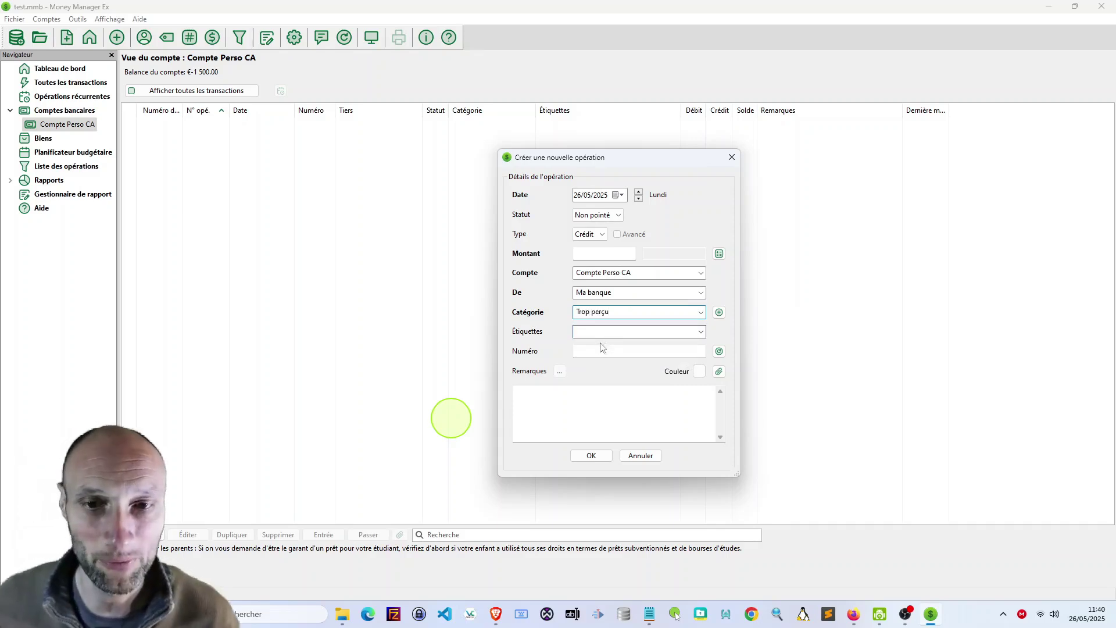
Set the transaction's amount to 3000 and try to save it
{"action": "left_click", "coordinate": [592, 454]}
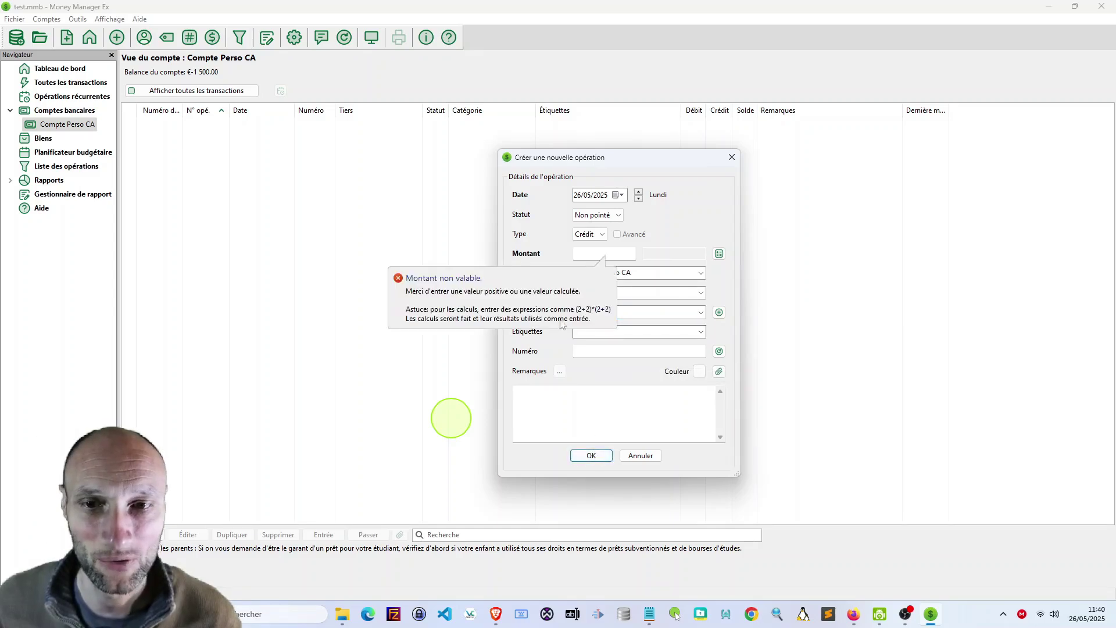
{"action": "left_click", "coordinate": [600, 253]}
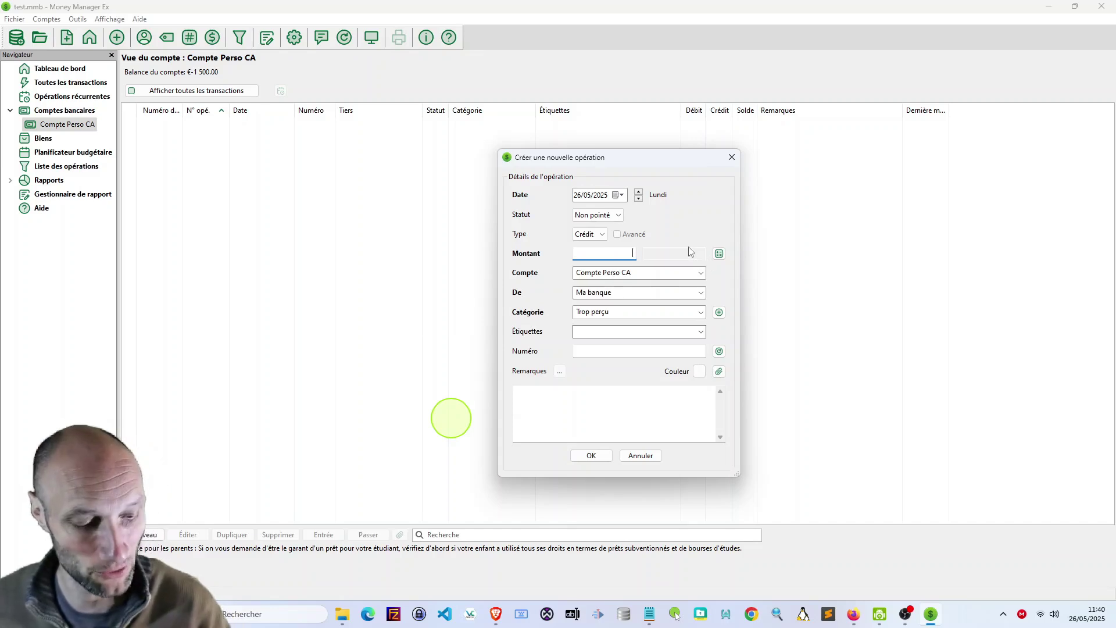
{"action": "type", "text": "3000"}
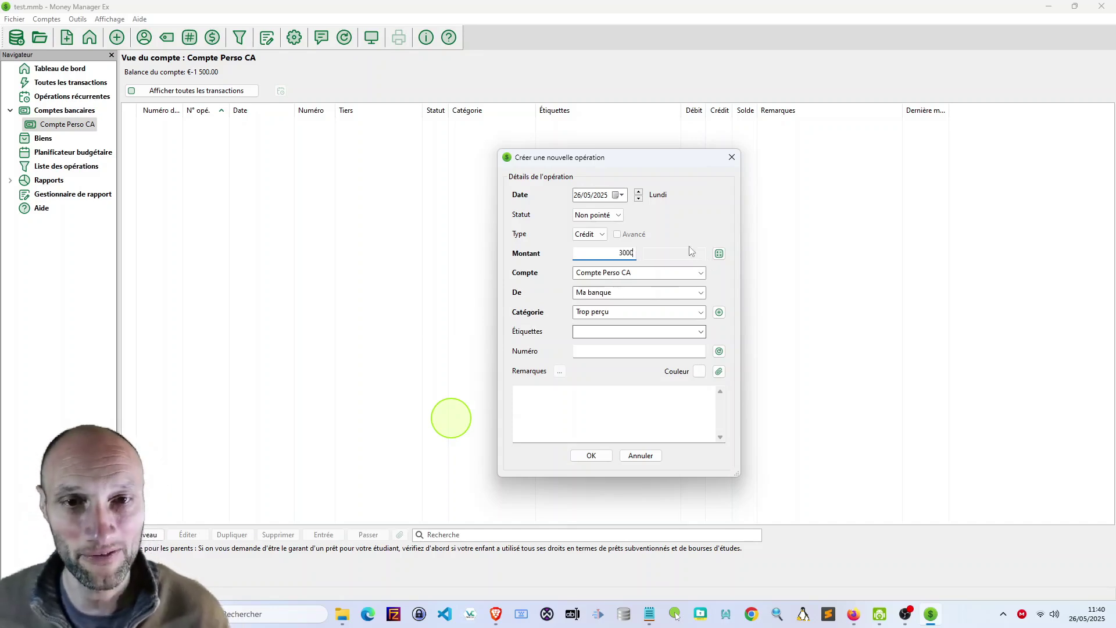
{"action": "left_click", "coordinate": [591, 457]}
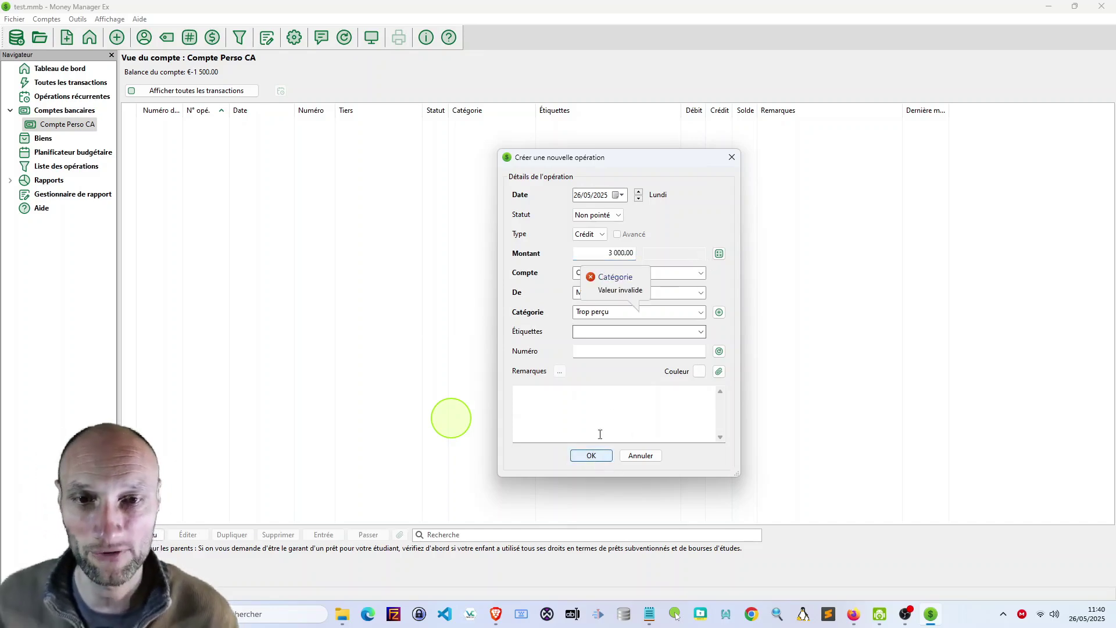
Create a new tag named Frais from within the transaction and assign it
{"action": "left_click", "coordinate": [615, 331]}
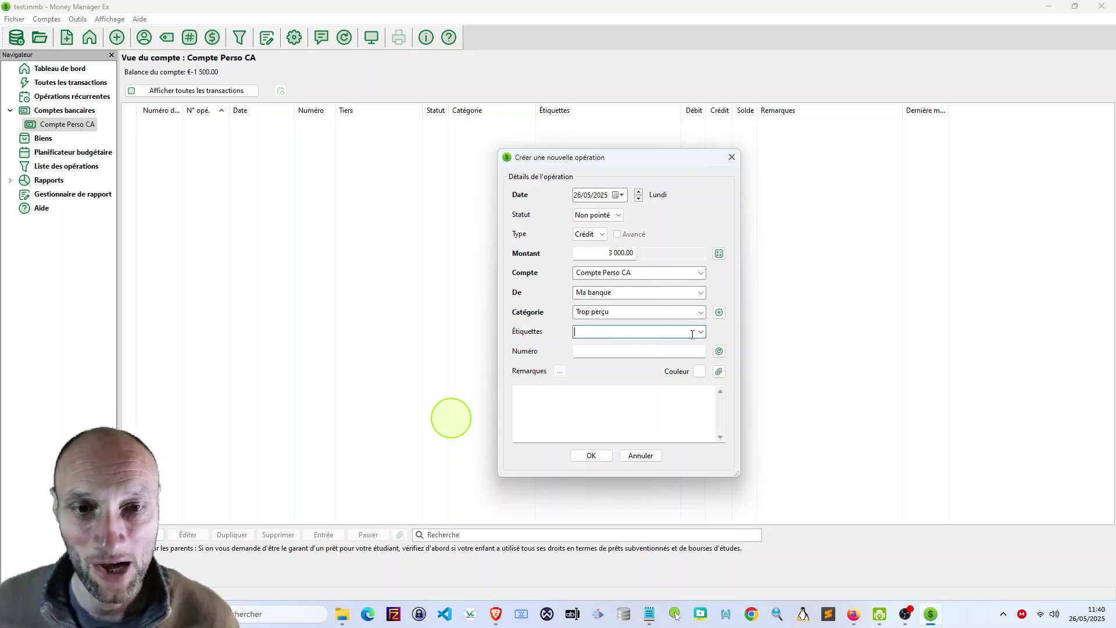
{"action": "left_click", "coordinate": [700, 331]}
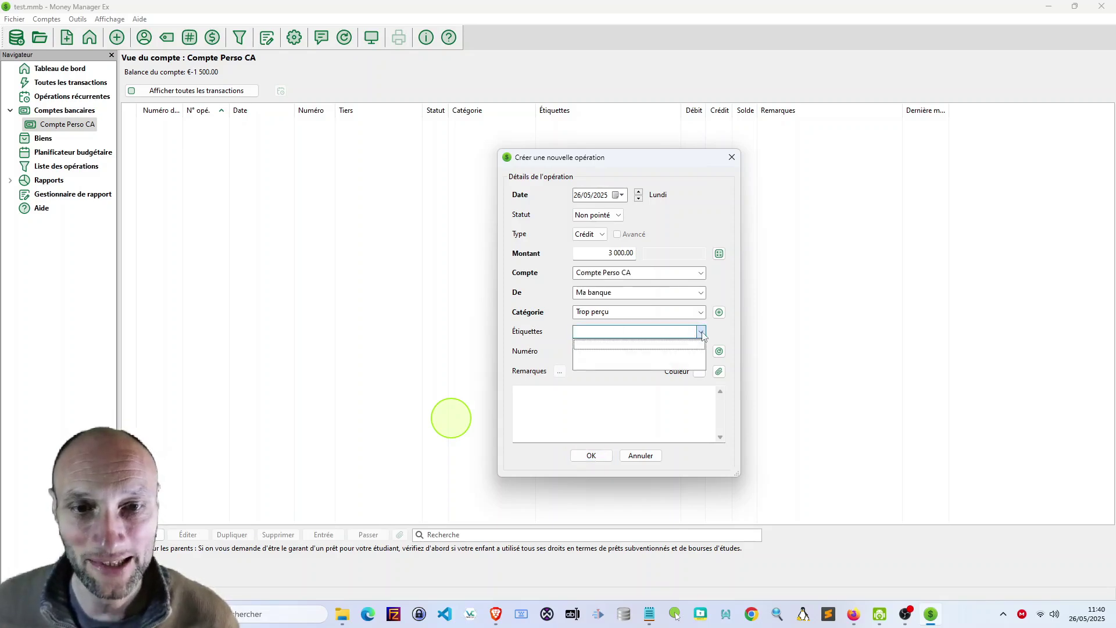
{"action": "left_click", "coordinate": [637, 334]}
{"action": "type", "text": "Fra"}
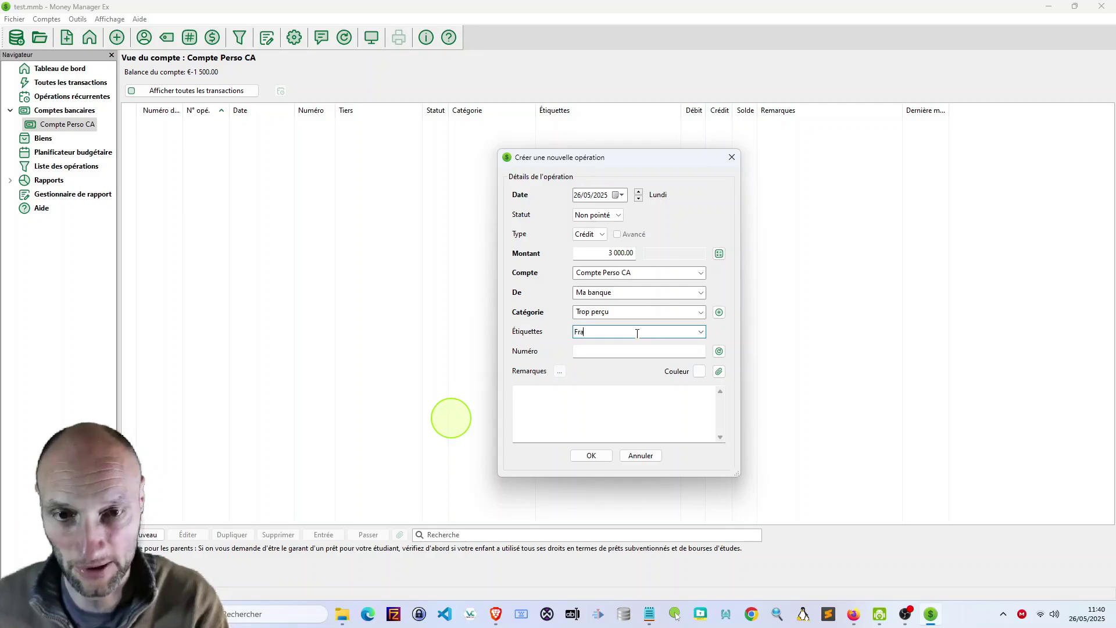
{"action": "type", "text": "is"}
{"action": "key", "text": "Return"}
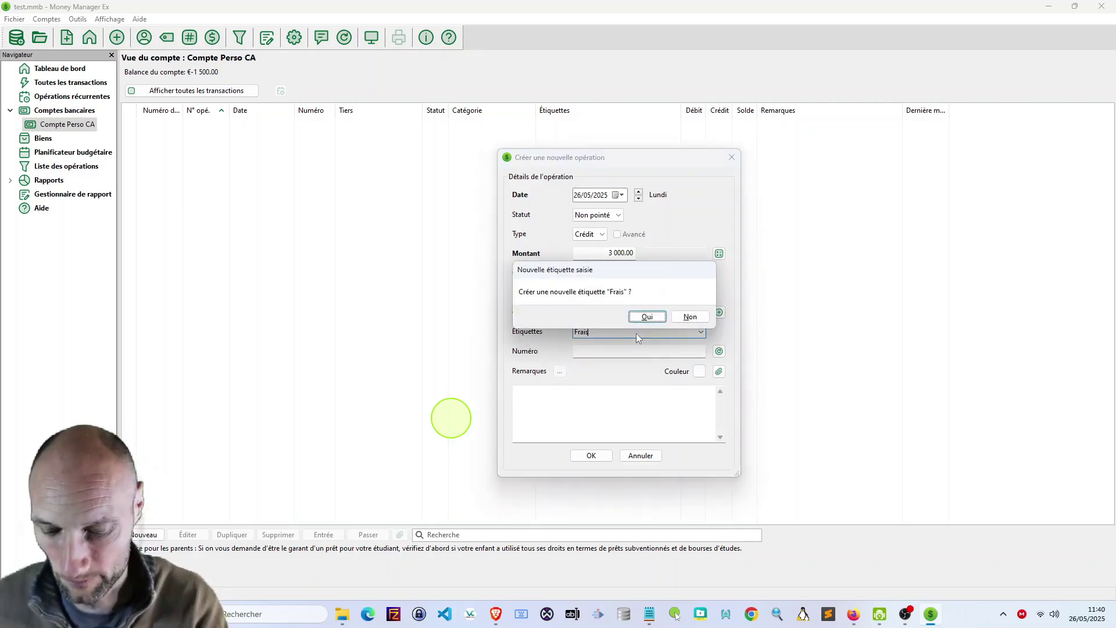
{"action": "key", "text": "Escape"}
{"action": "type", "text": "caire"}
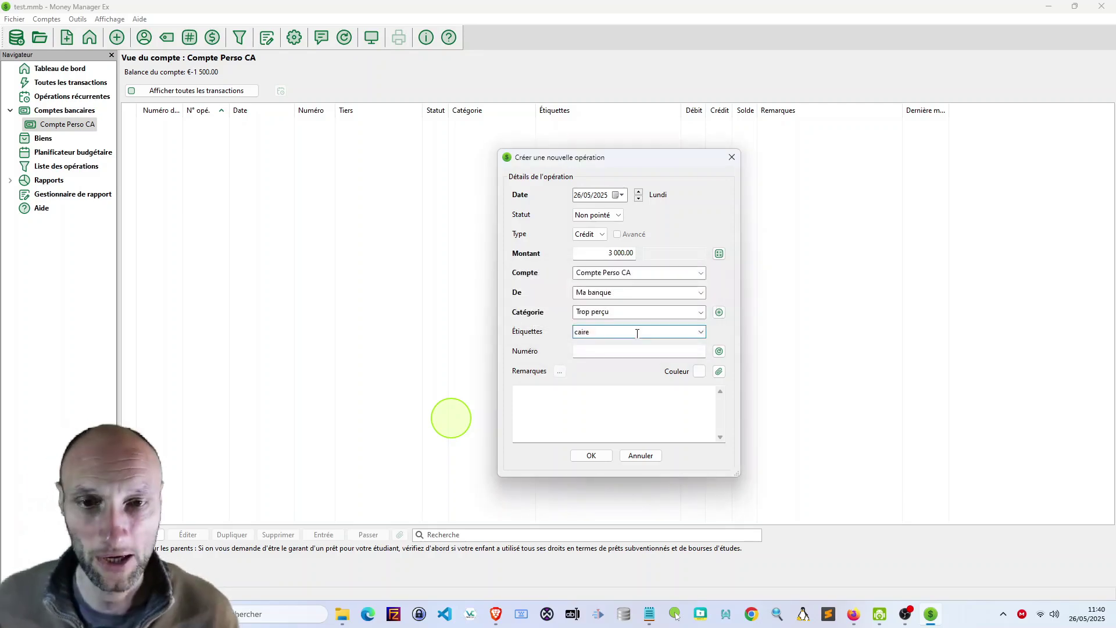
{"action": "left_click_drag", "start_coordinate": [605, 330], "coordinate": [549, 329]}
{"action": "key", "text": "BackSpace"}
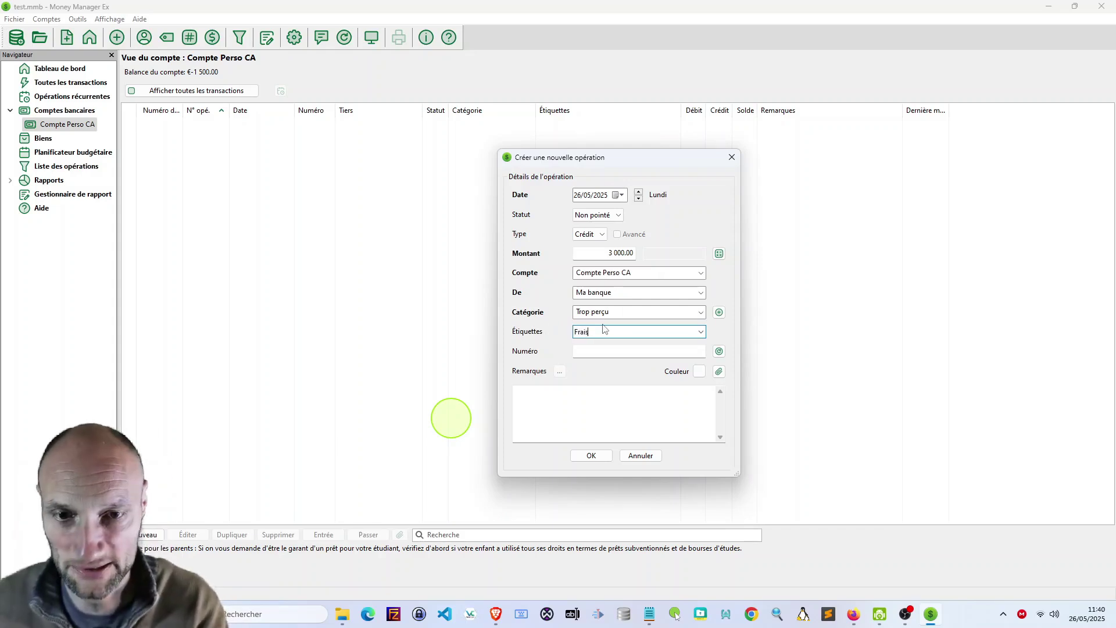
{"action": "key", "text": "Tab"}
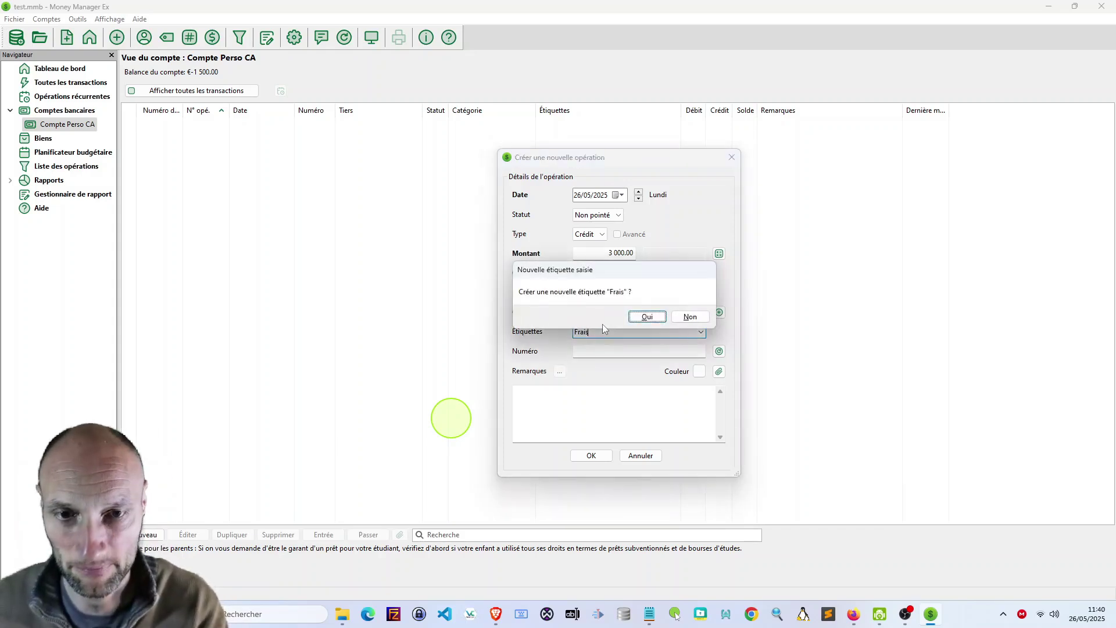
{"action": "left_click", "coordinate": [643, 315]}
Mark the transaction with colour #4 and try to save it
{"action": "left_click", "coordinate": [699, 371]}
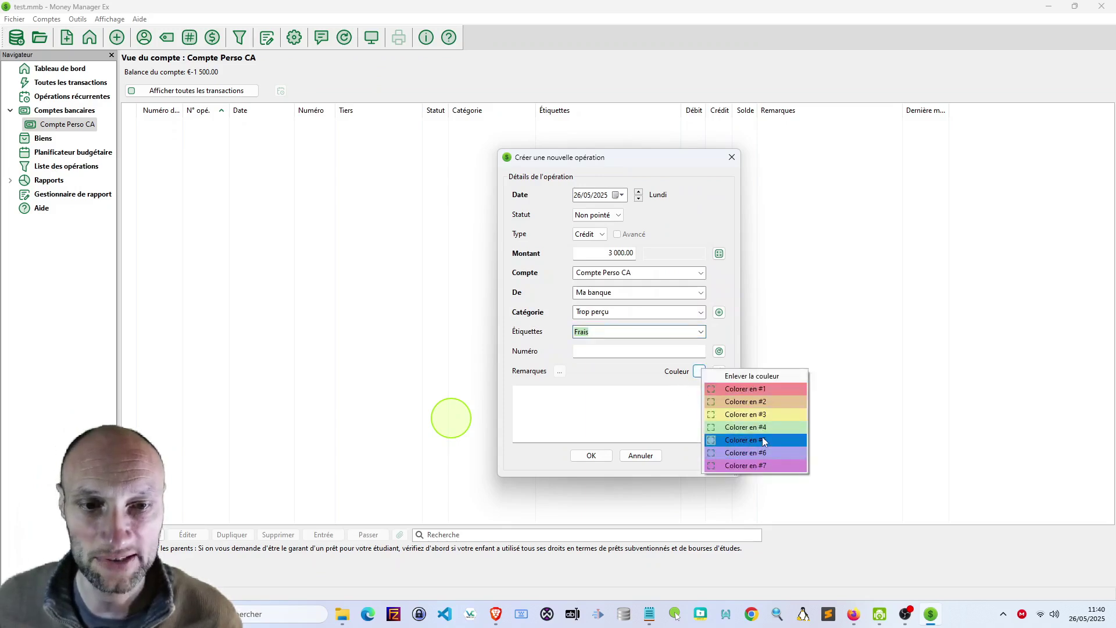
{"action": "left_click", "coordinate": [764, 427]}
{"action": "left_click", "coordinate": [590, 456]}
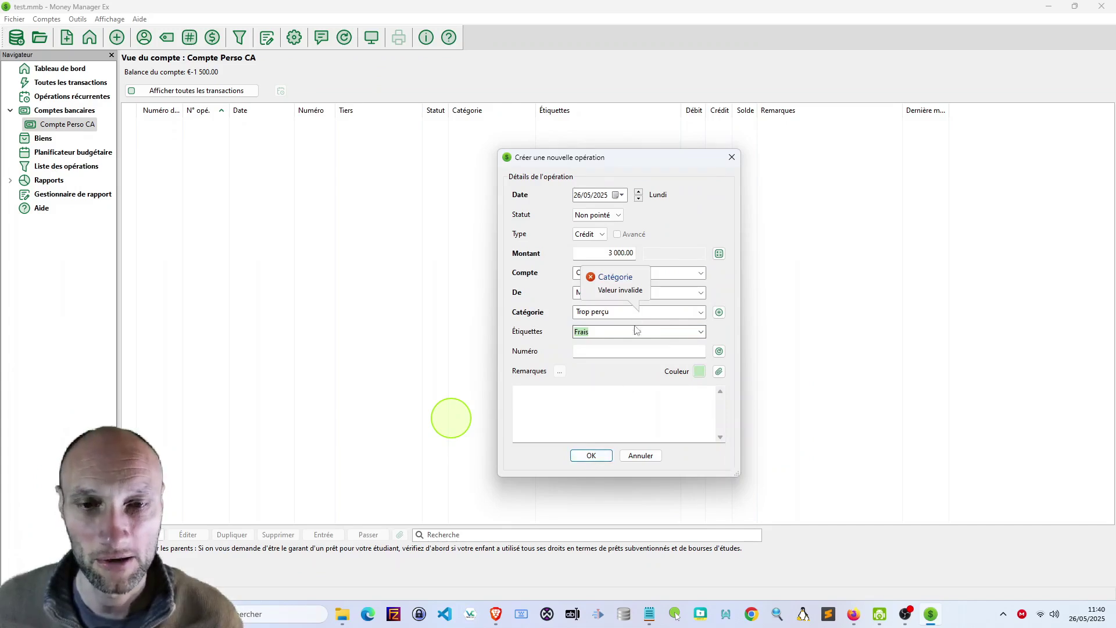
Unassign the Frais tag from the transaction and try to save it again
{"action": "left_click", "coordinate": [702, 333]}
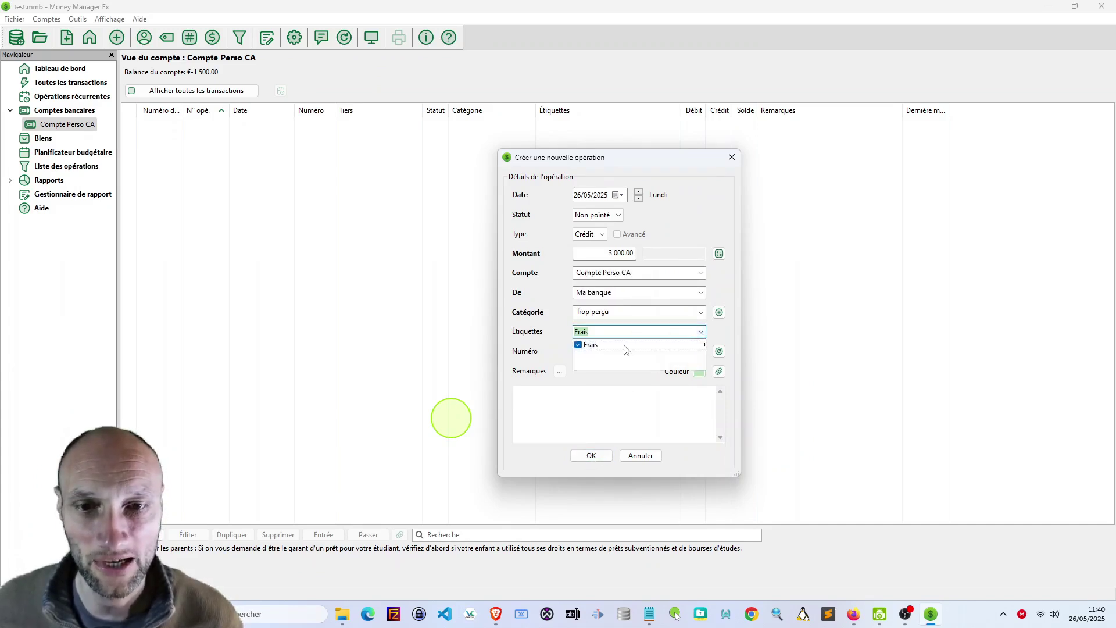
{"action": "left_click", "coordinate": [579, 346]}
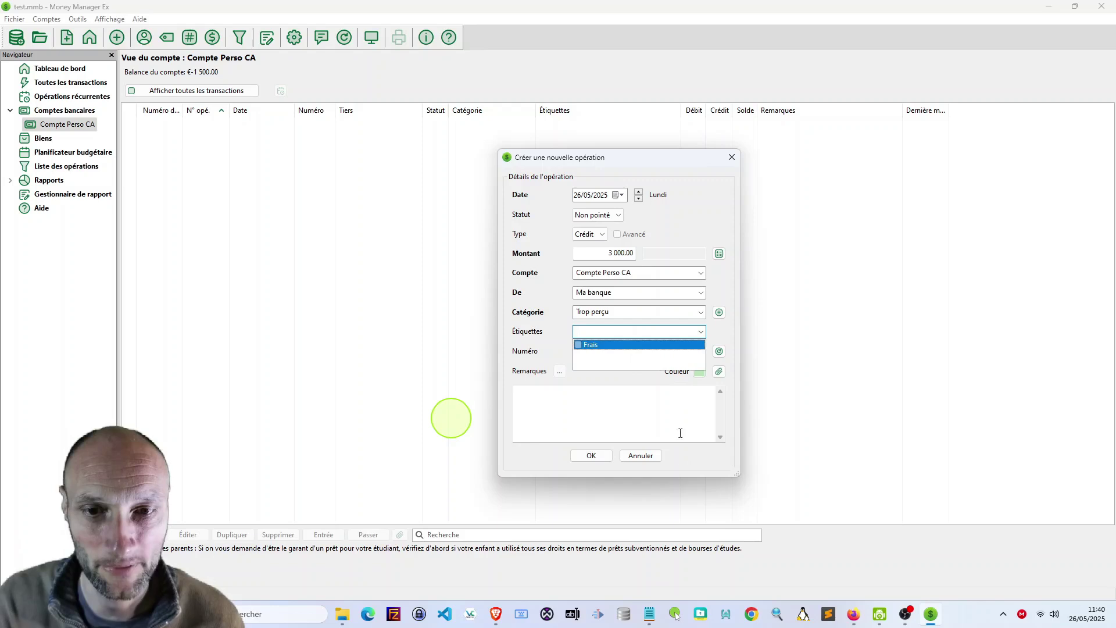
{"action": "left_click", "coordinate": [602, 454]}
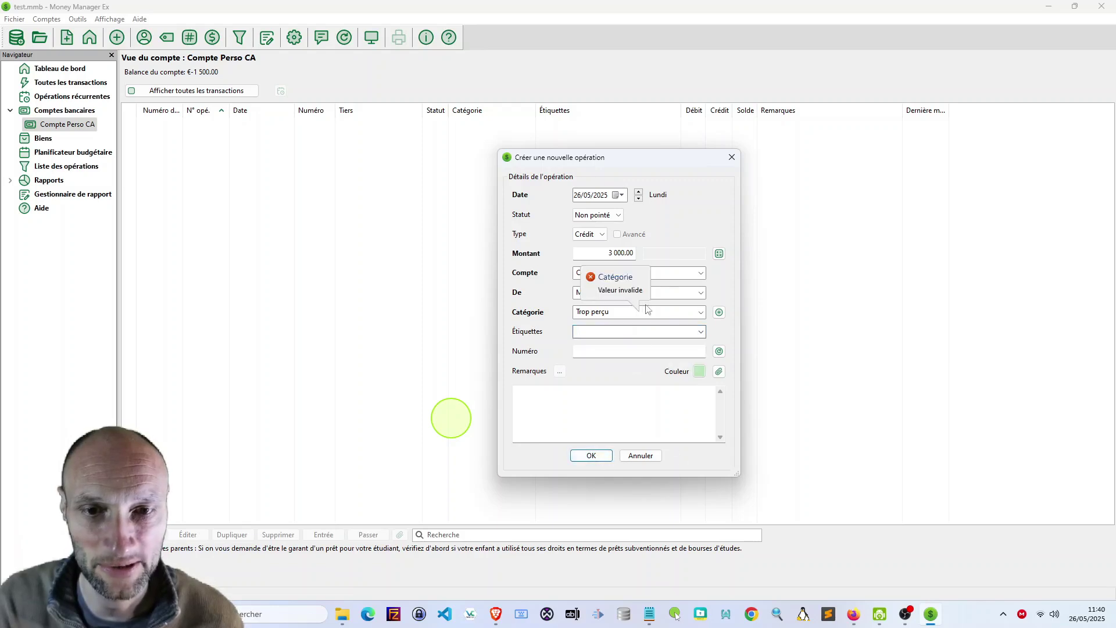
Change the transaction's category to the existing Revenu:Remboursements
{"action": "left_click", "coordinate": [675, 313]}
{"action": "left_click", "coordinate": [700, 312]}
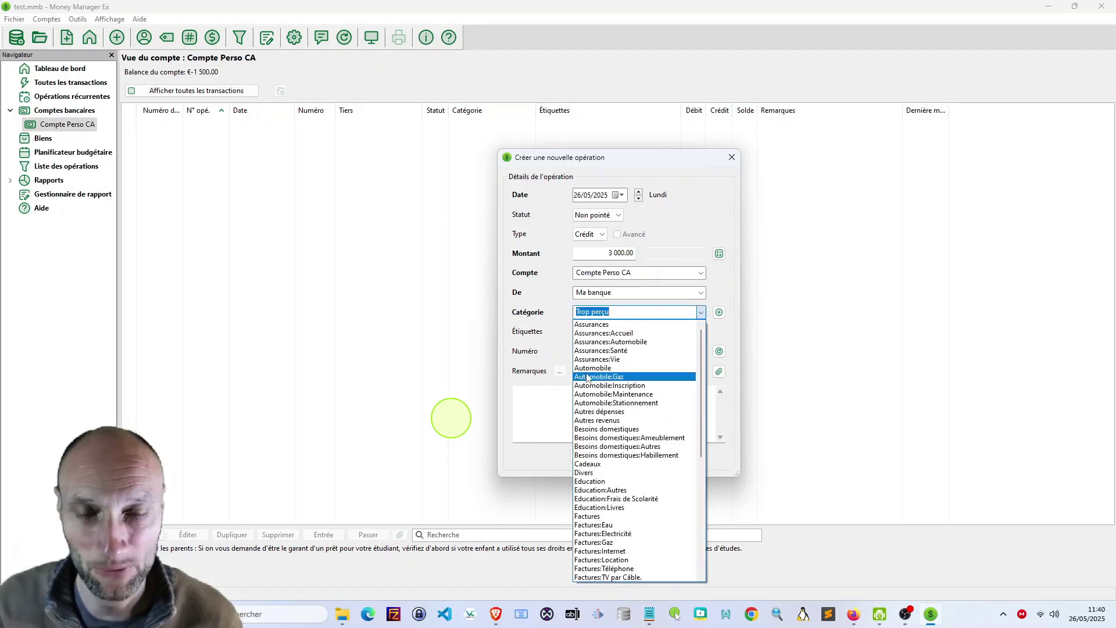
{"action": "scroll", "coordinate": [596, 380], "scroll_direction": "down", "scroll_amount": 4}
{"action": "scroll", "coordinate": [596, 383], "scroll_direction": "down", "scroll_amount": 5}
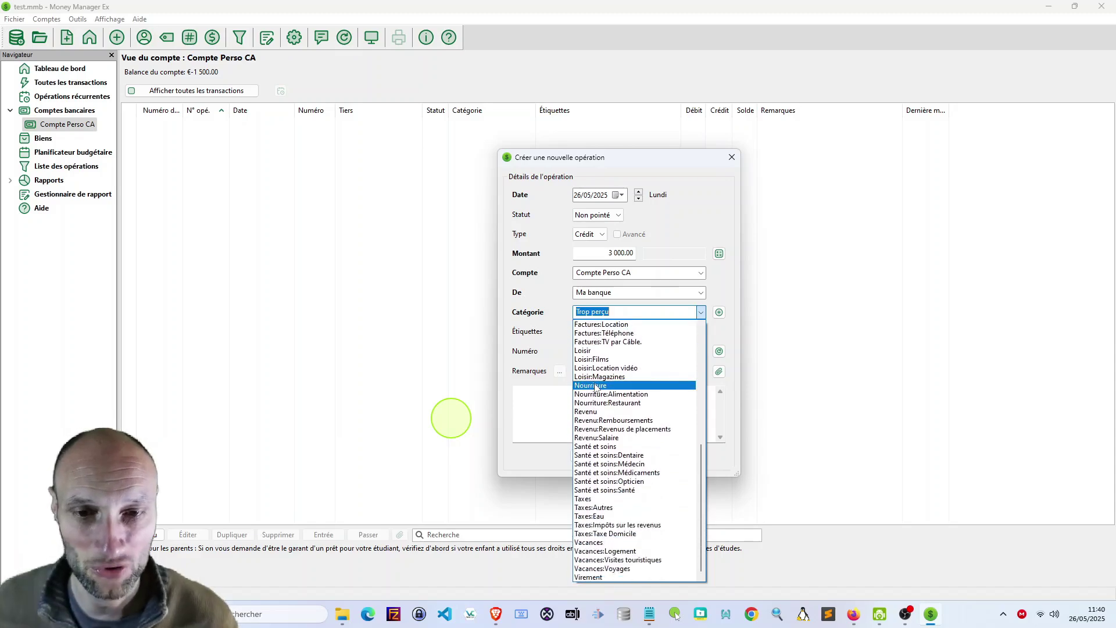
{"action": "left_click", "coordinate": [612, 420]}
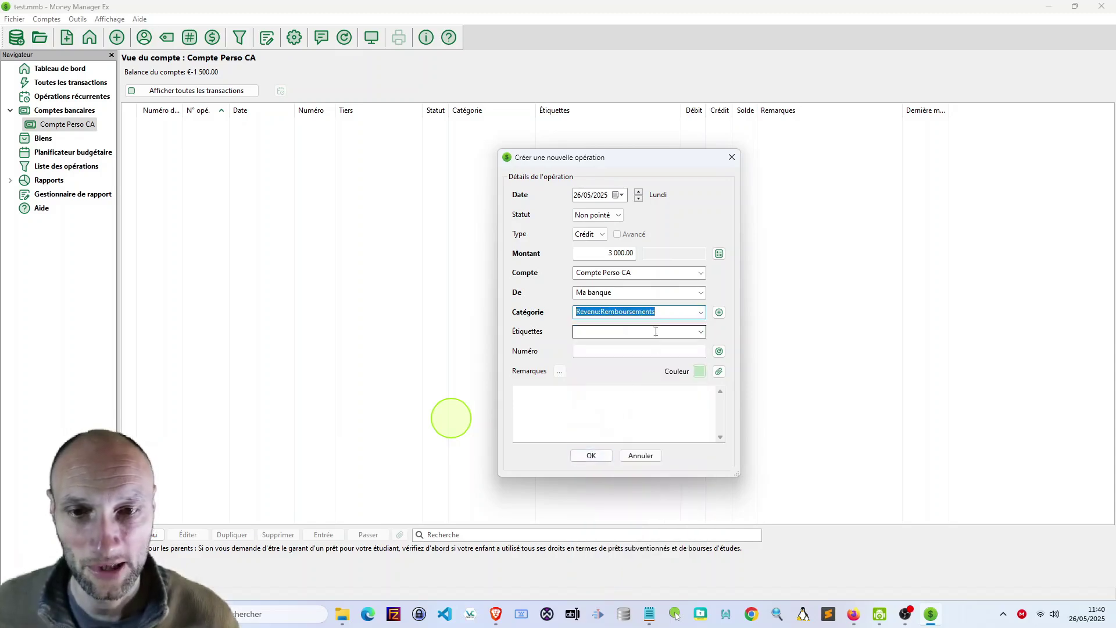
Save the new credit transaction and accept Ma banque as a new payee name
{"action": "left_click", "coordinate": [595, 458]}
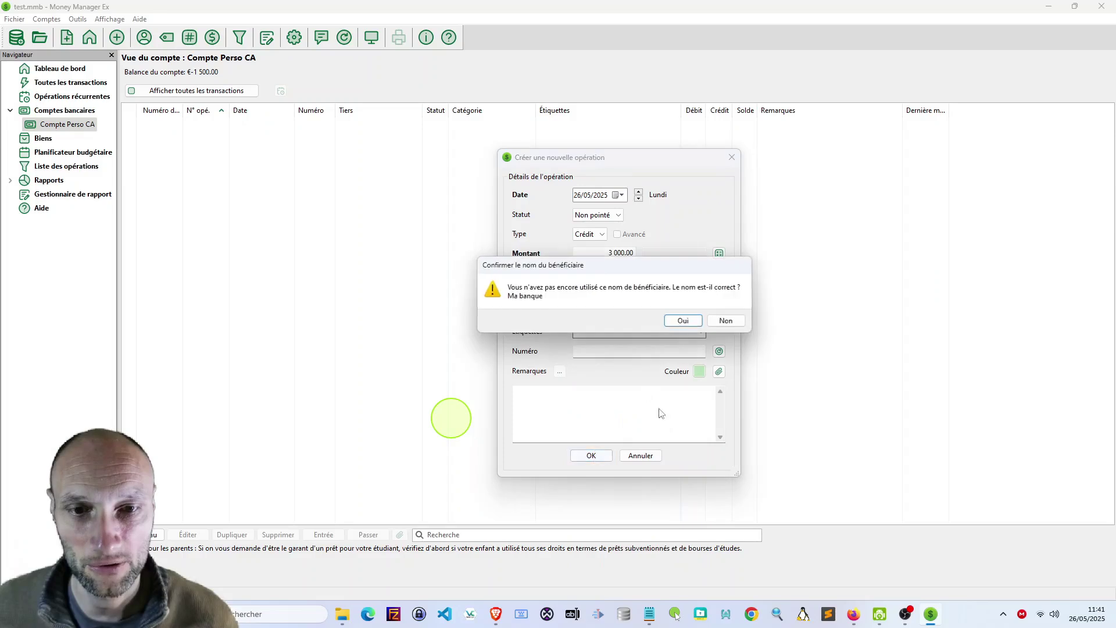
{"action": "left_click", "coordinate": [684, 321]}
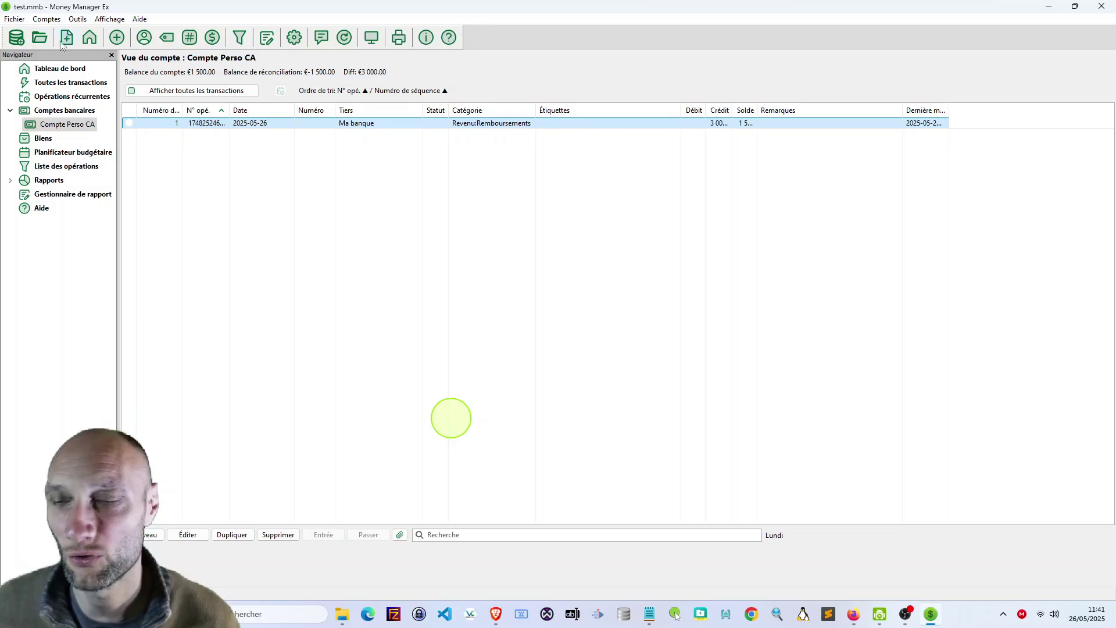
Review the dashboard's current-month income and expense chart and the balance of Compte Perso CA
{"action": "left_click", "coordinate": [56, 70]}
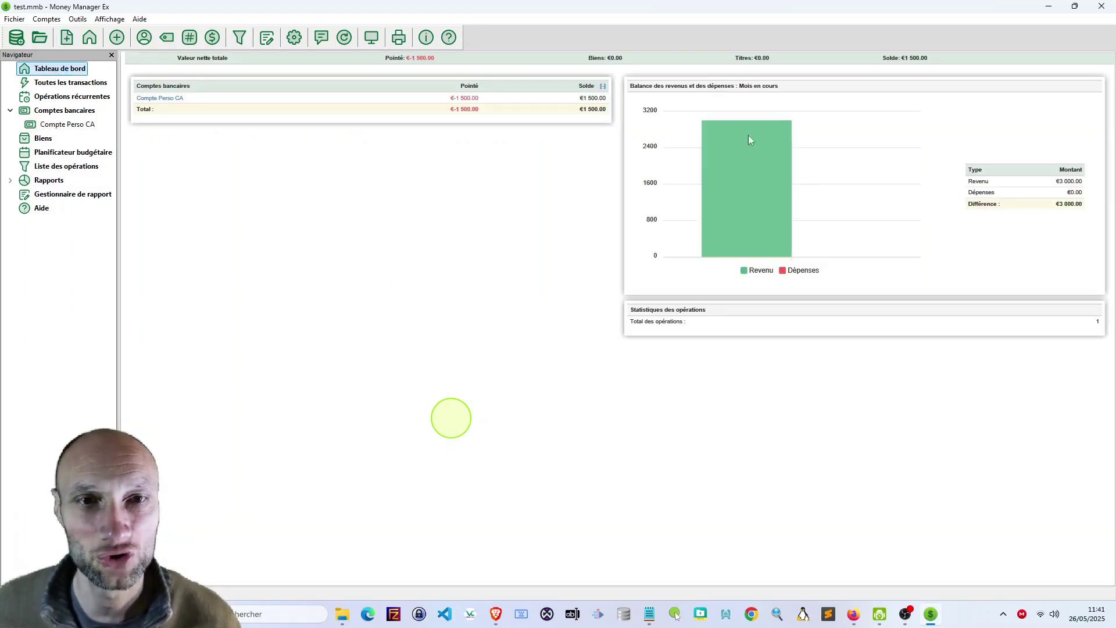
{"action": "mouse_move", "coordinate": [740, 236]}
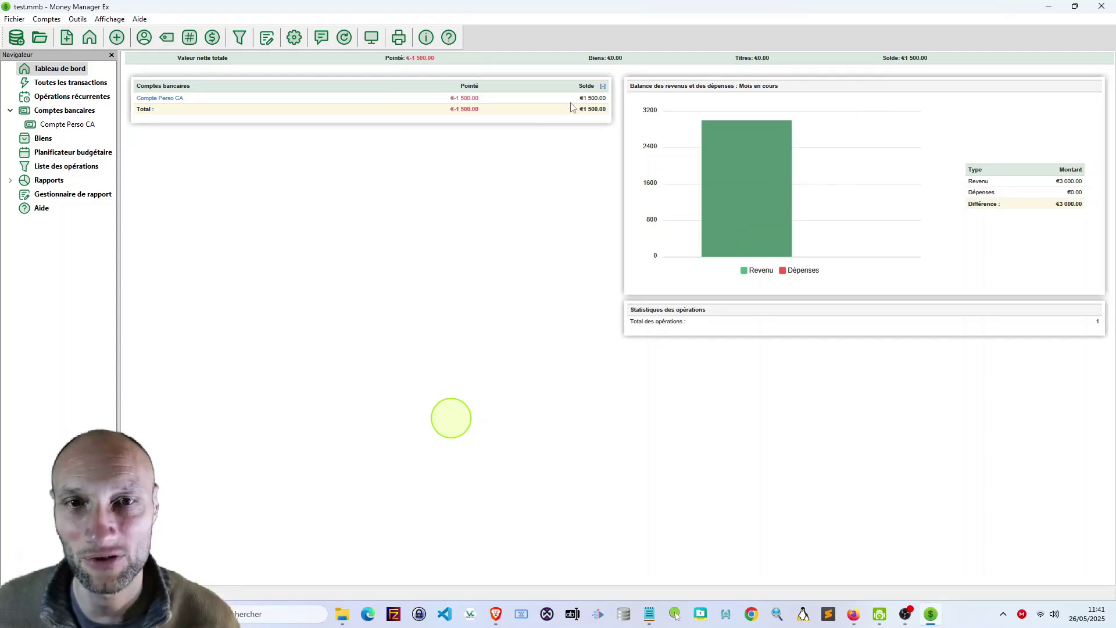
{"action": "left_click_drag", "start_coordinate": [588, 99], "coordinate": [605, 101]}
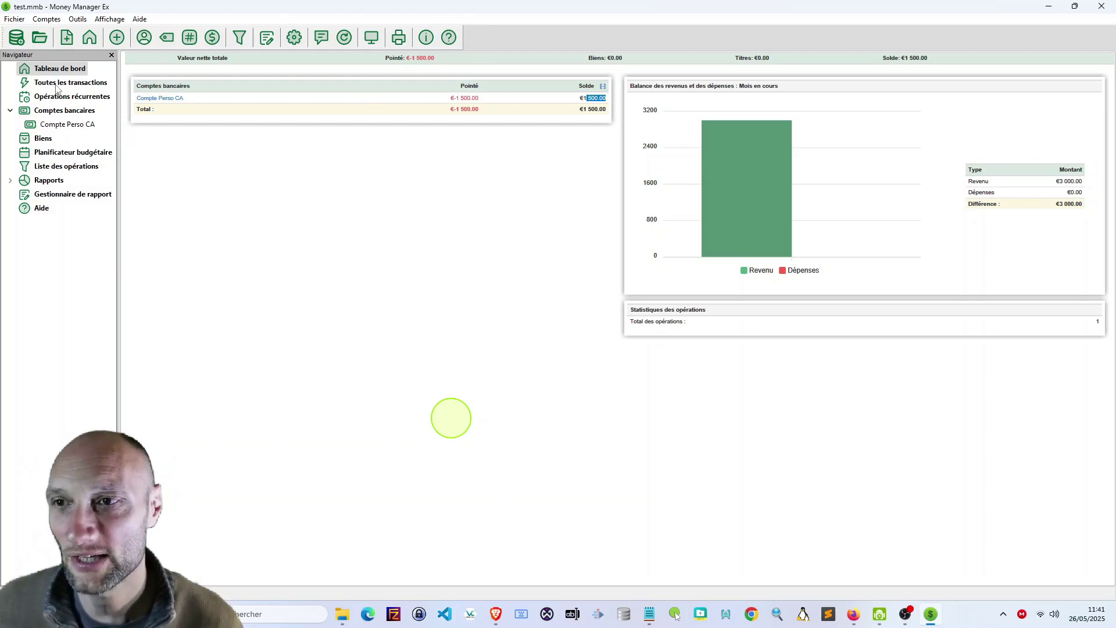
Look through the overviews of all transactions, recurring transactions, bank accounts and assets
{"action": "left_click", "coordinate": [89, 85]}
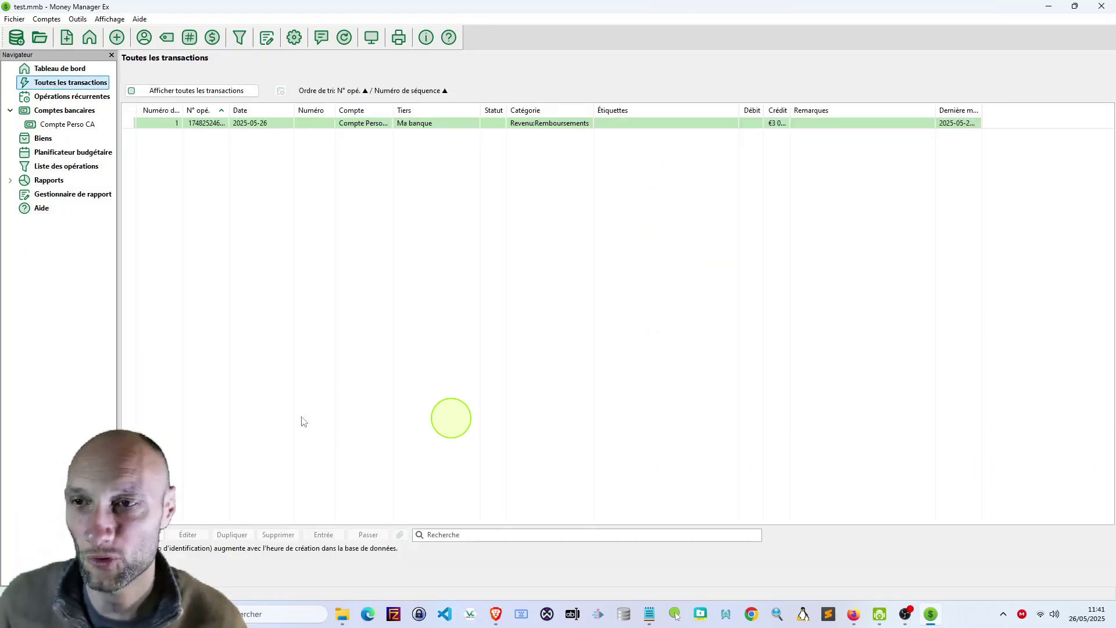
{"action": "left_click", "coordinate": [79, 98]}
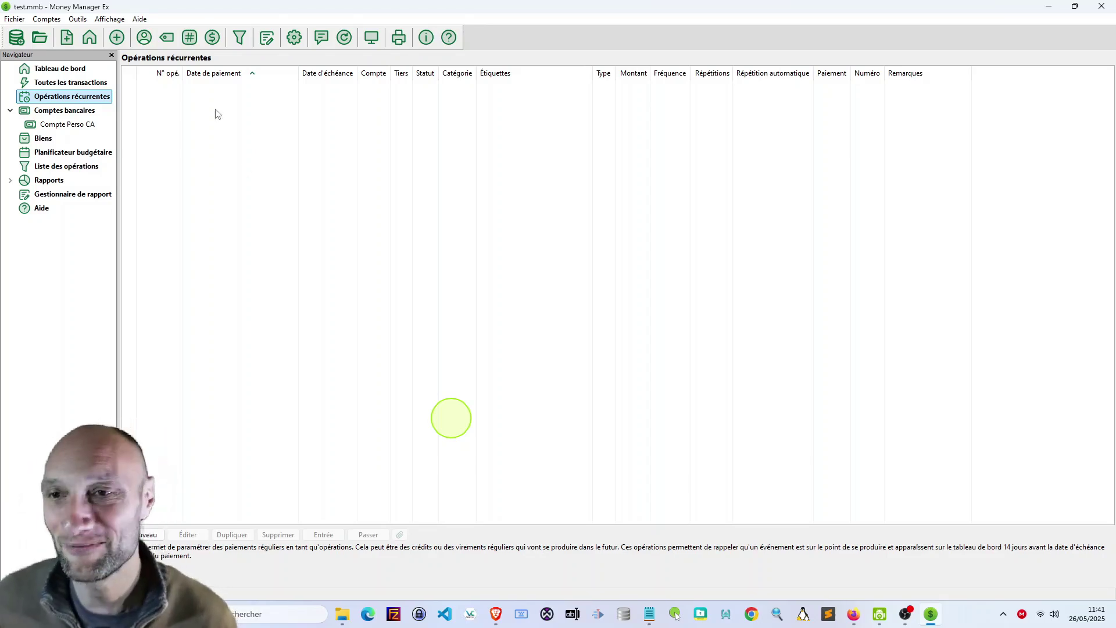
{"action": "left_click", "coordinate": [64, 112]}
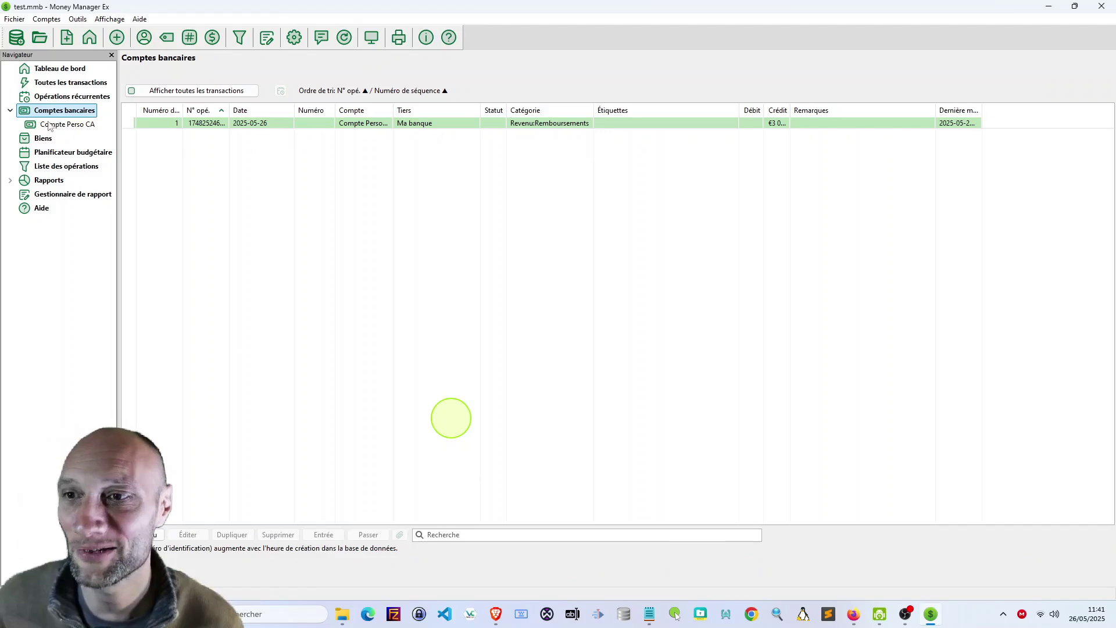
{"action": "left_click", "coordinate": [45, 142]}
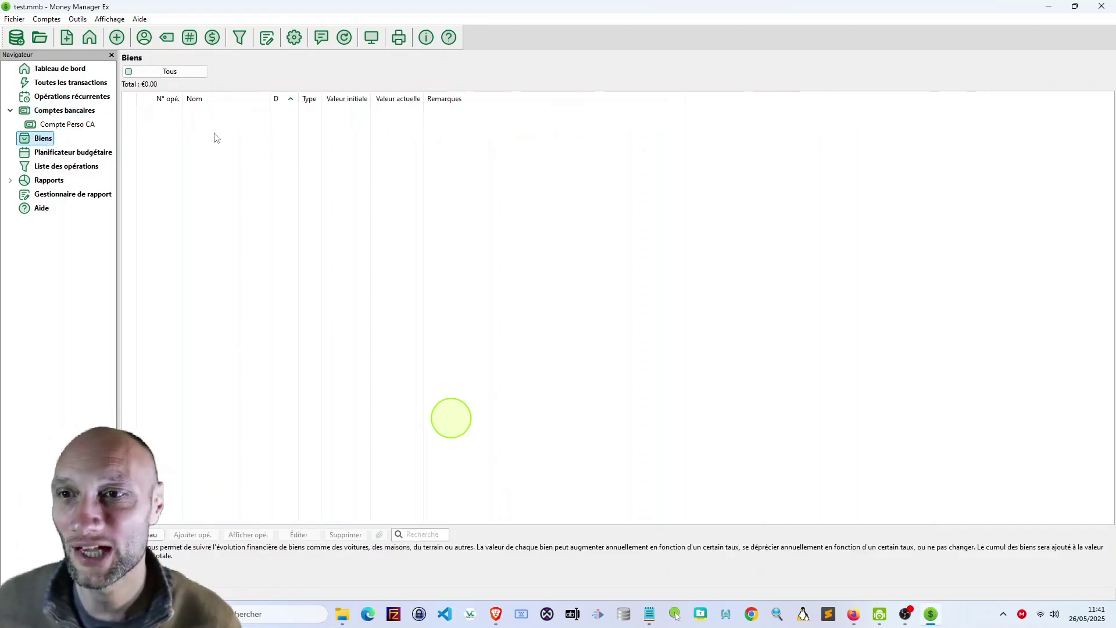
Read the budget planner's help on creating budgets, and check the transaction list's report filter options without generating a report
{"action": "left_click", "coordinate": [52, 154]}
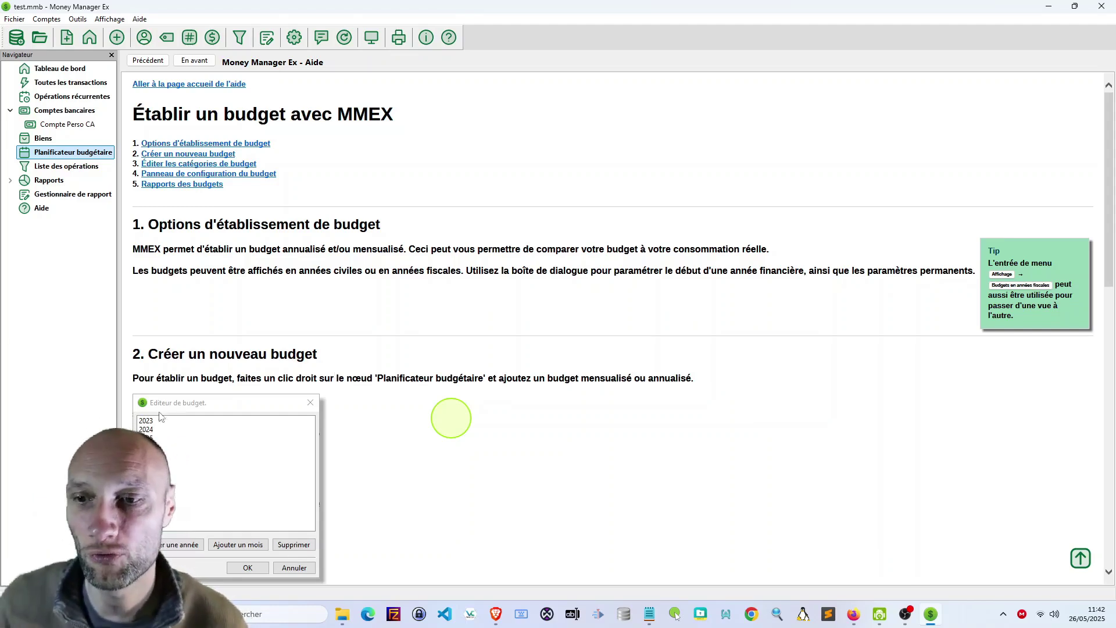
{"action": "scroll", "coordinate": [200, 348], "scroll_direction": "down", "scroll_amount": 5}
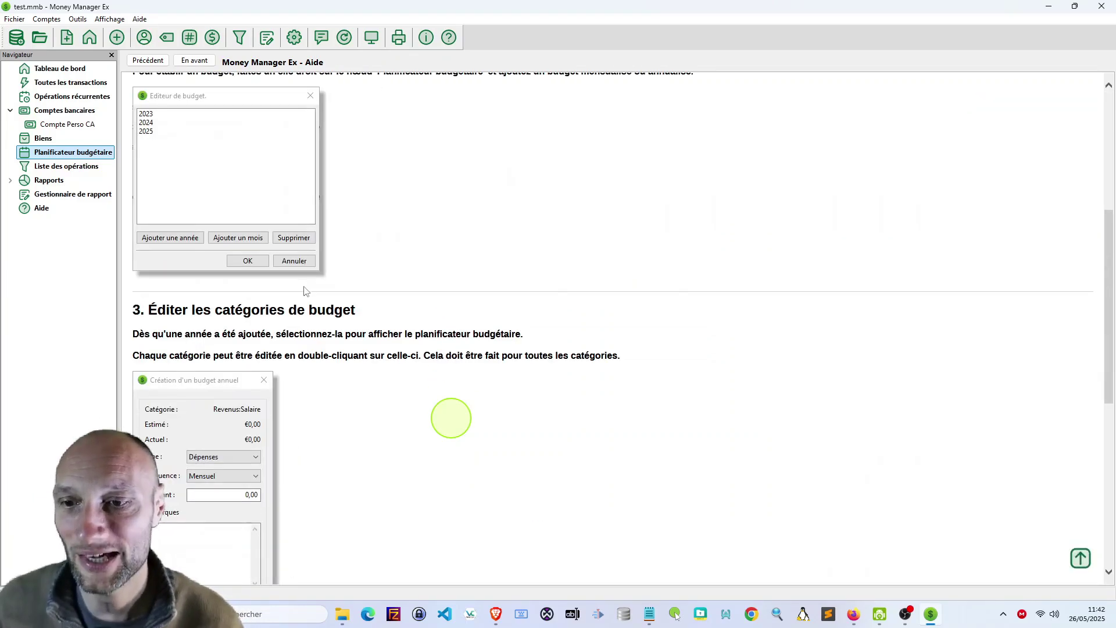
{"action": "scroll", "coordinate": [303, 297], "scroll_direction": "down", "scroll_amount": 3}
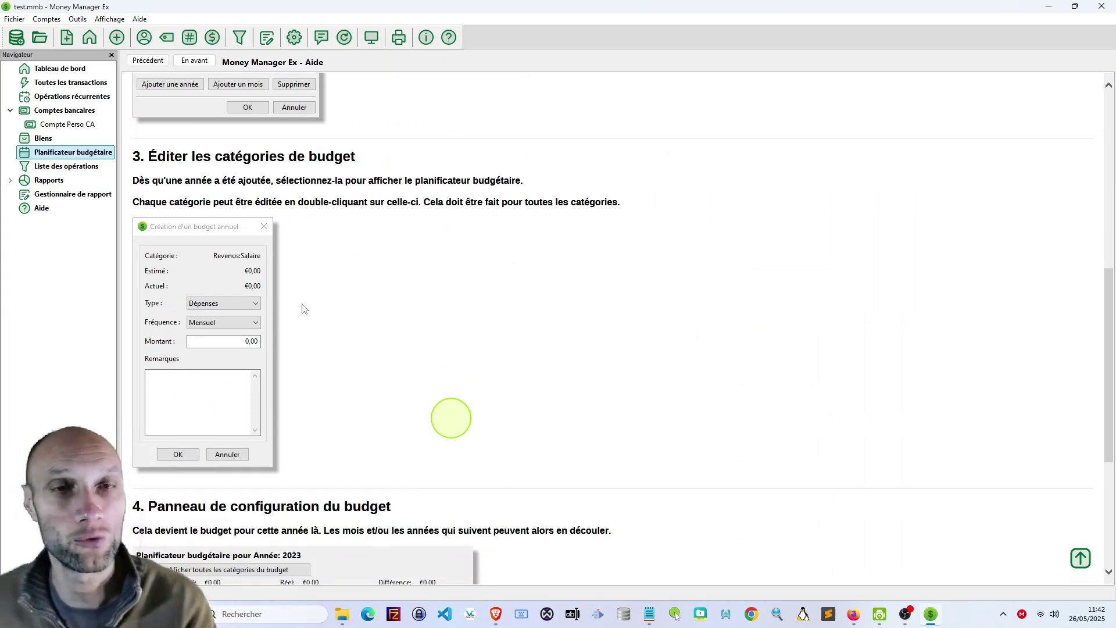
{"action": "scroll", "coordinate": [302, 308], "scroll_direction": "up", "scroll_amount": 8}
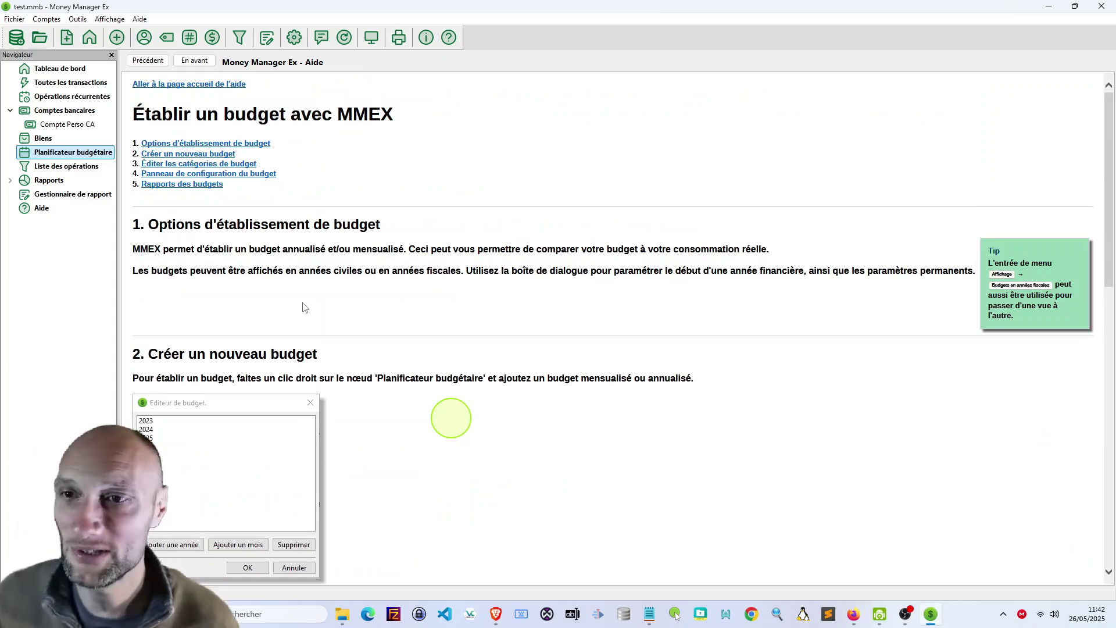
{"action": "left_click", "coordinate": [71, 169]}
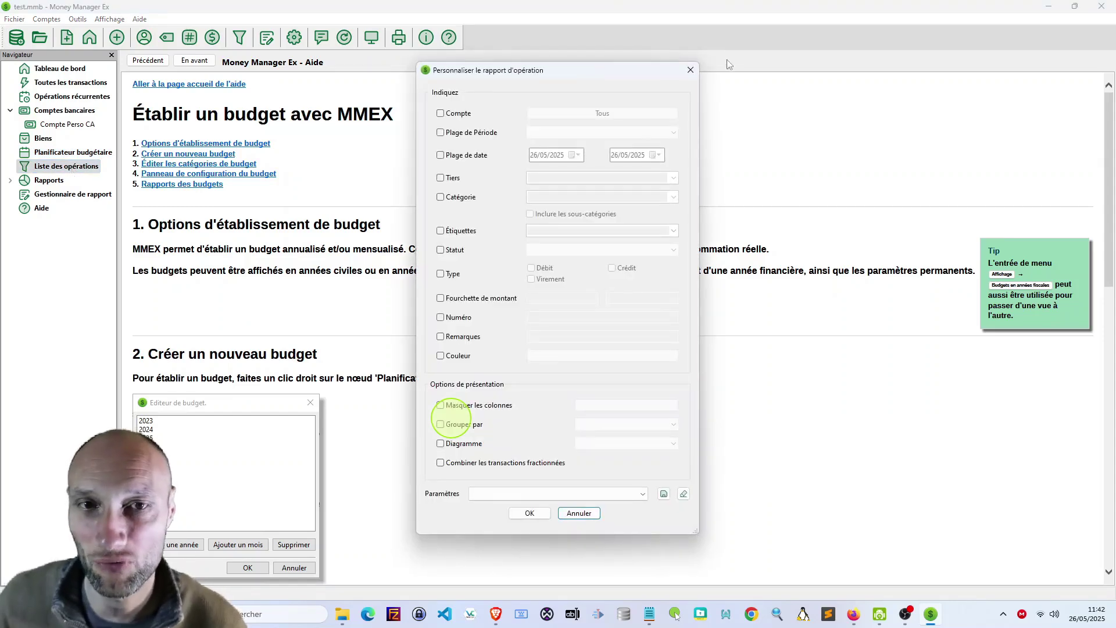
{"action": "left_click", "coordinate": [691, 69]}
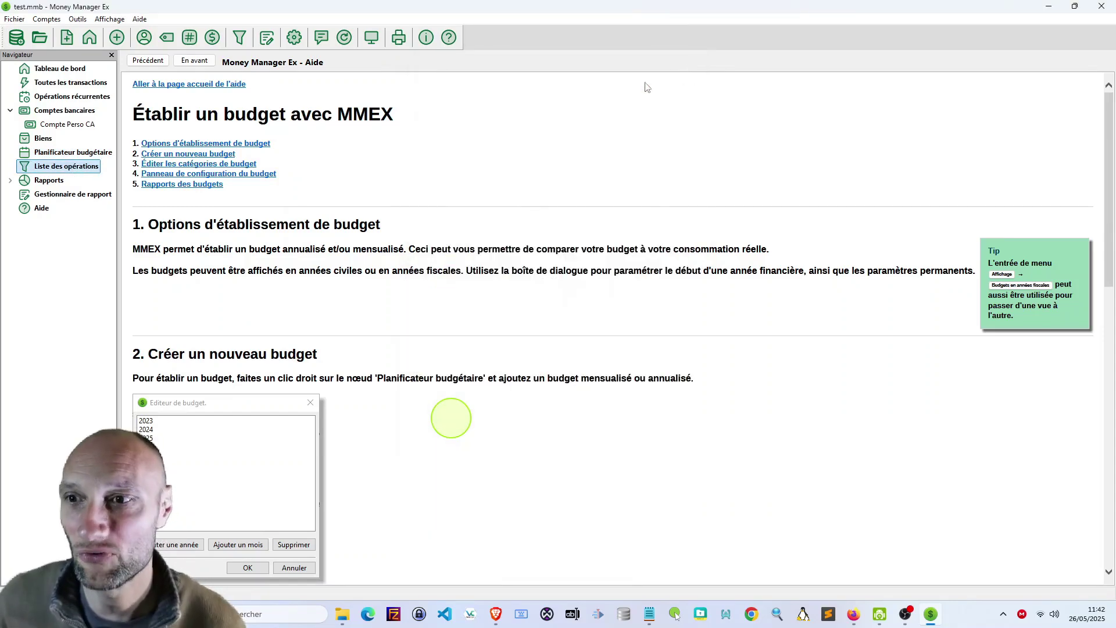
View the monthly category report for the last 12 months and inspect the May 2025 values in its chart
{"action": "left_click", "coordinate": [42, 181]}
{"action": "left_click", "coordinate": [11, 181]}
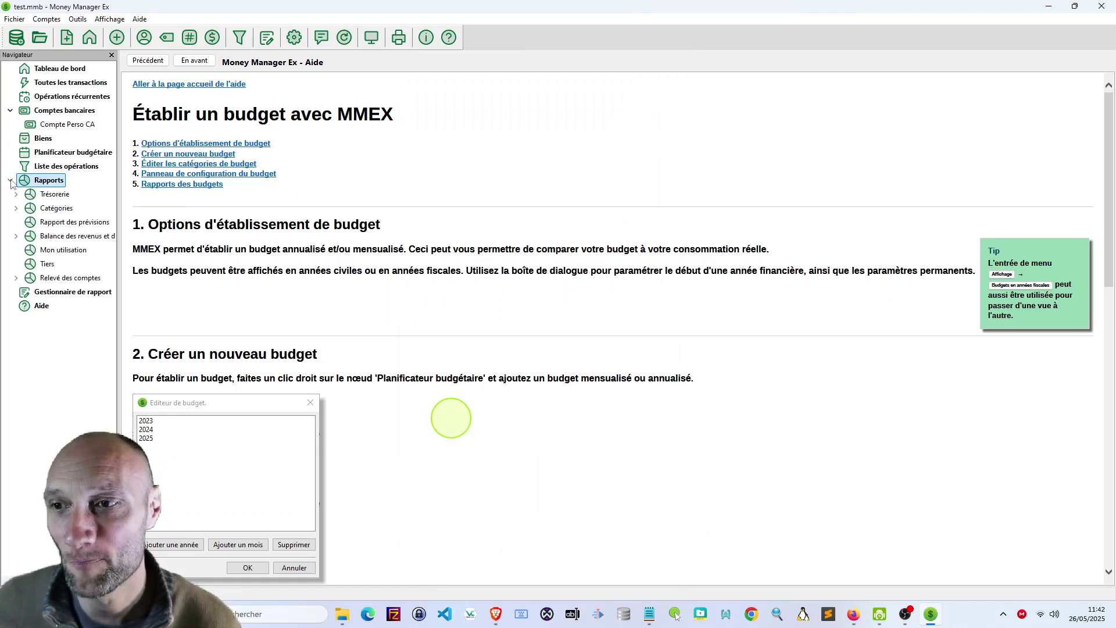
{"action": "left_click", "coordinate": [53, 211]}
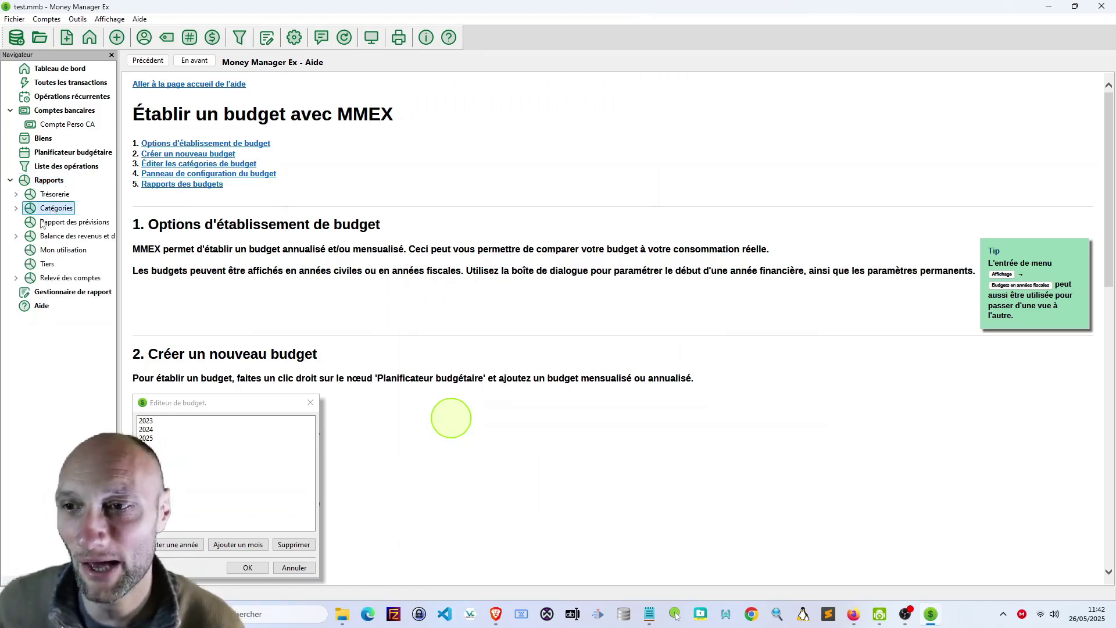
{"action": "left_click", "coordinate": [16, 208]}
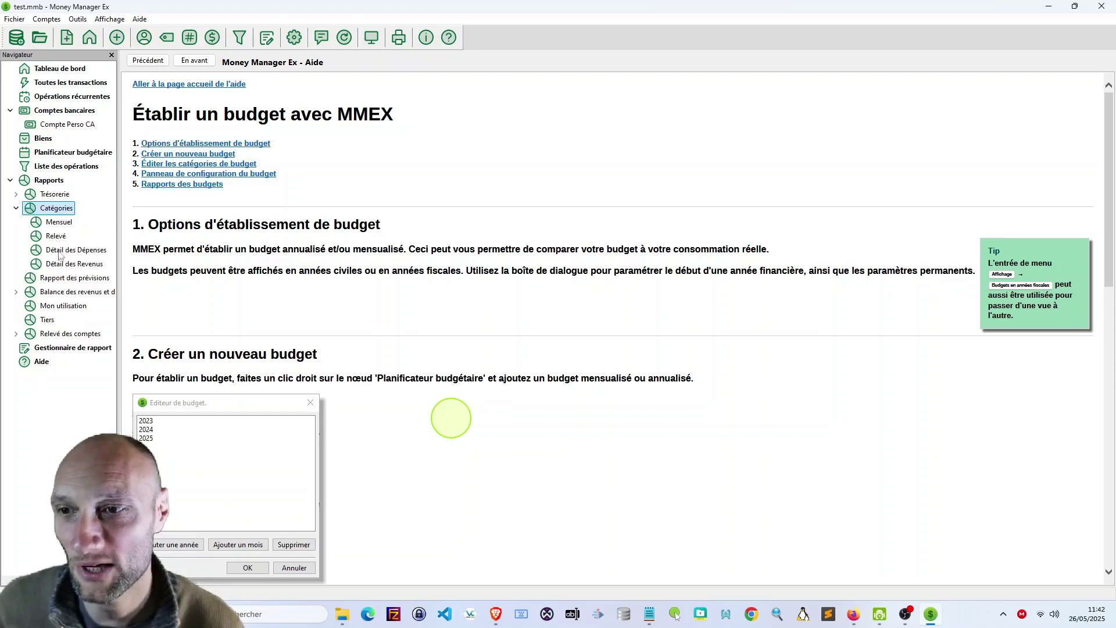
{"action": "left_click", "coordinate": [59, 224]}
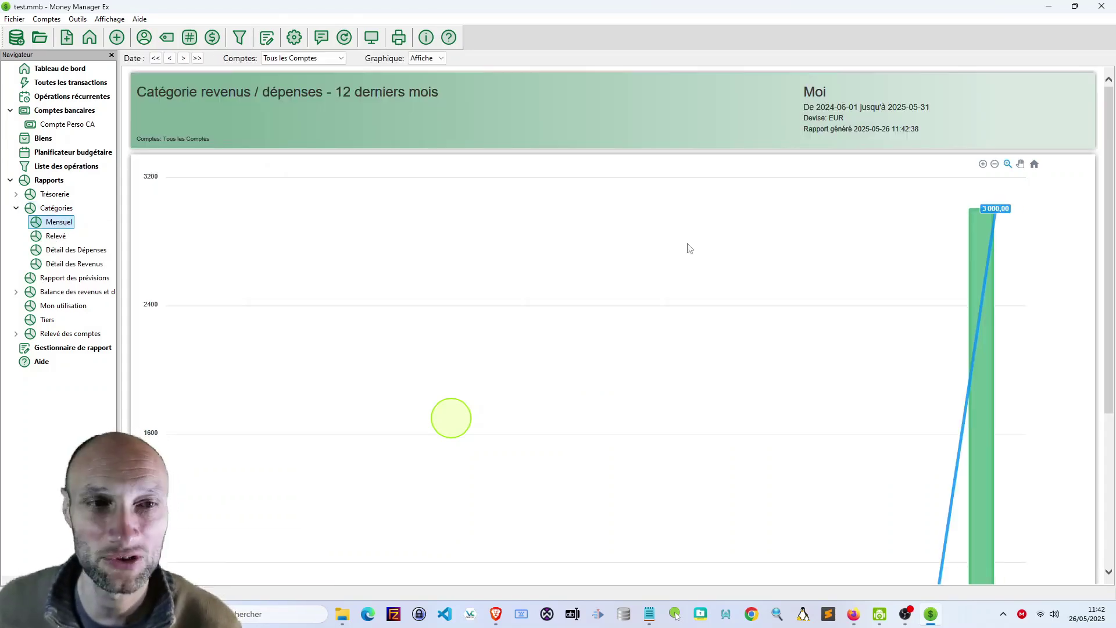
{"action": "mouse_move", "coordinate": [1021, 220]}
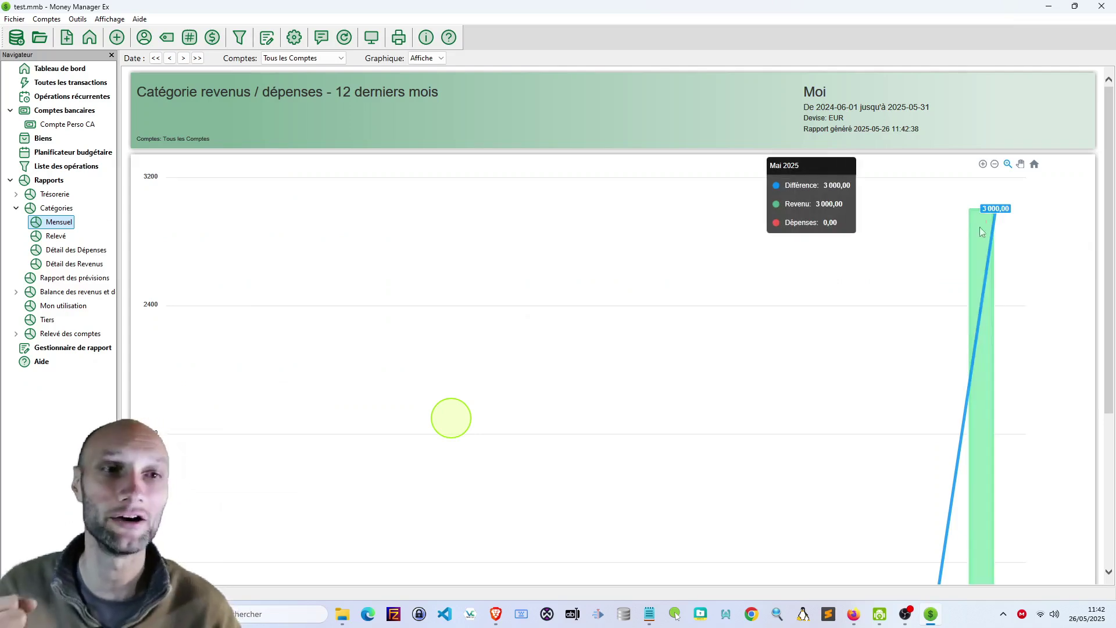
View the forecast report for the current month and inspect the credit and debit values of its charted point
{"action": "left_click", "coordinate": [17, 207]}
{"action": "left_click", "coordinate": [55, 224]}
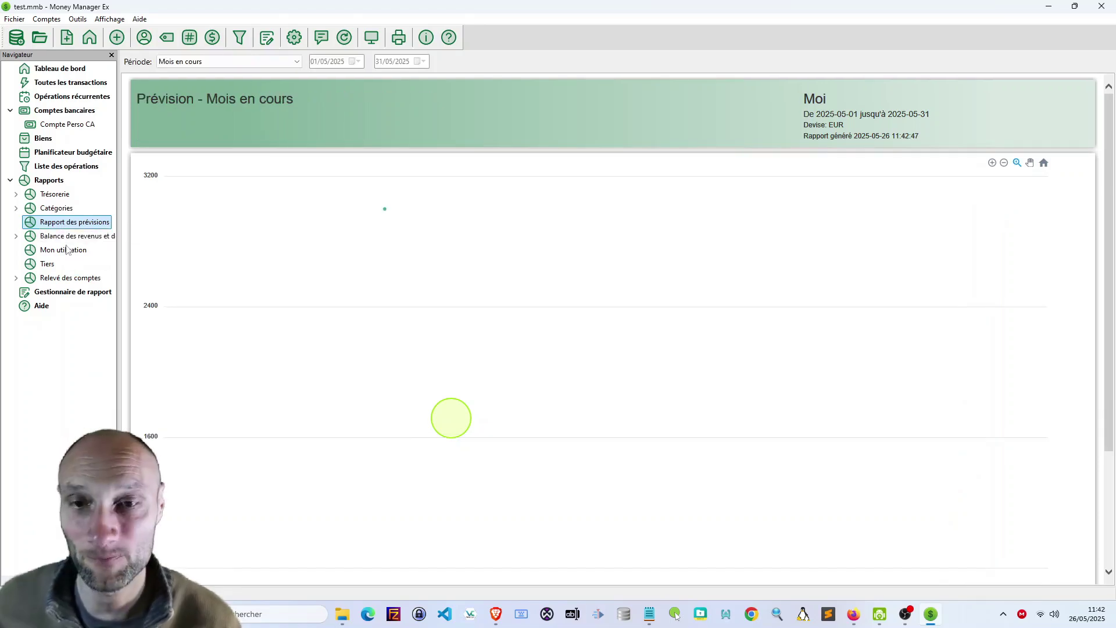
{"action": "mouse_move", "coordinate": [411, 245]}
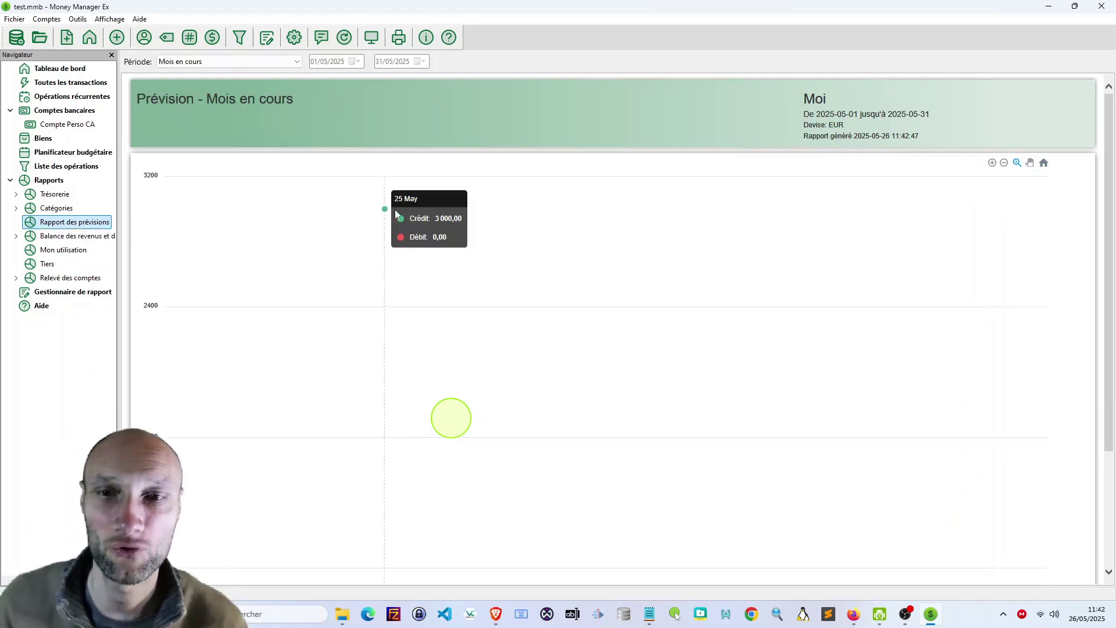